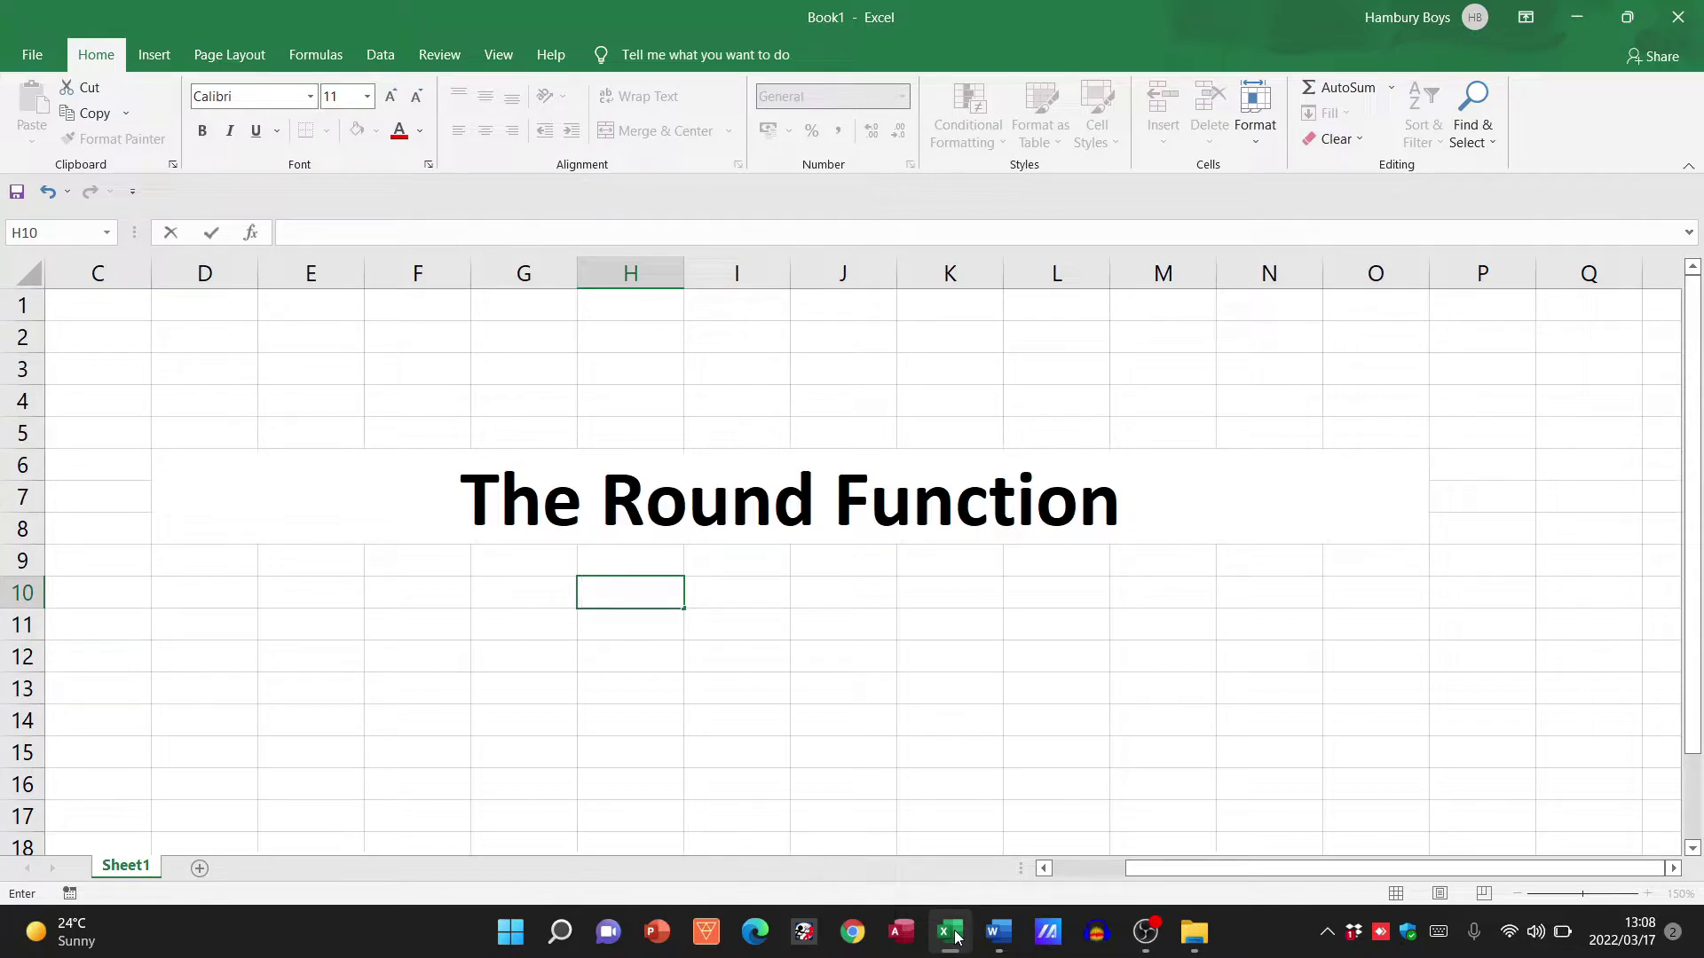
Step: Enter =round(C3; 2) in H10 and return to H10 to check its formula
type("=")
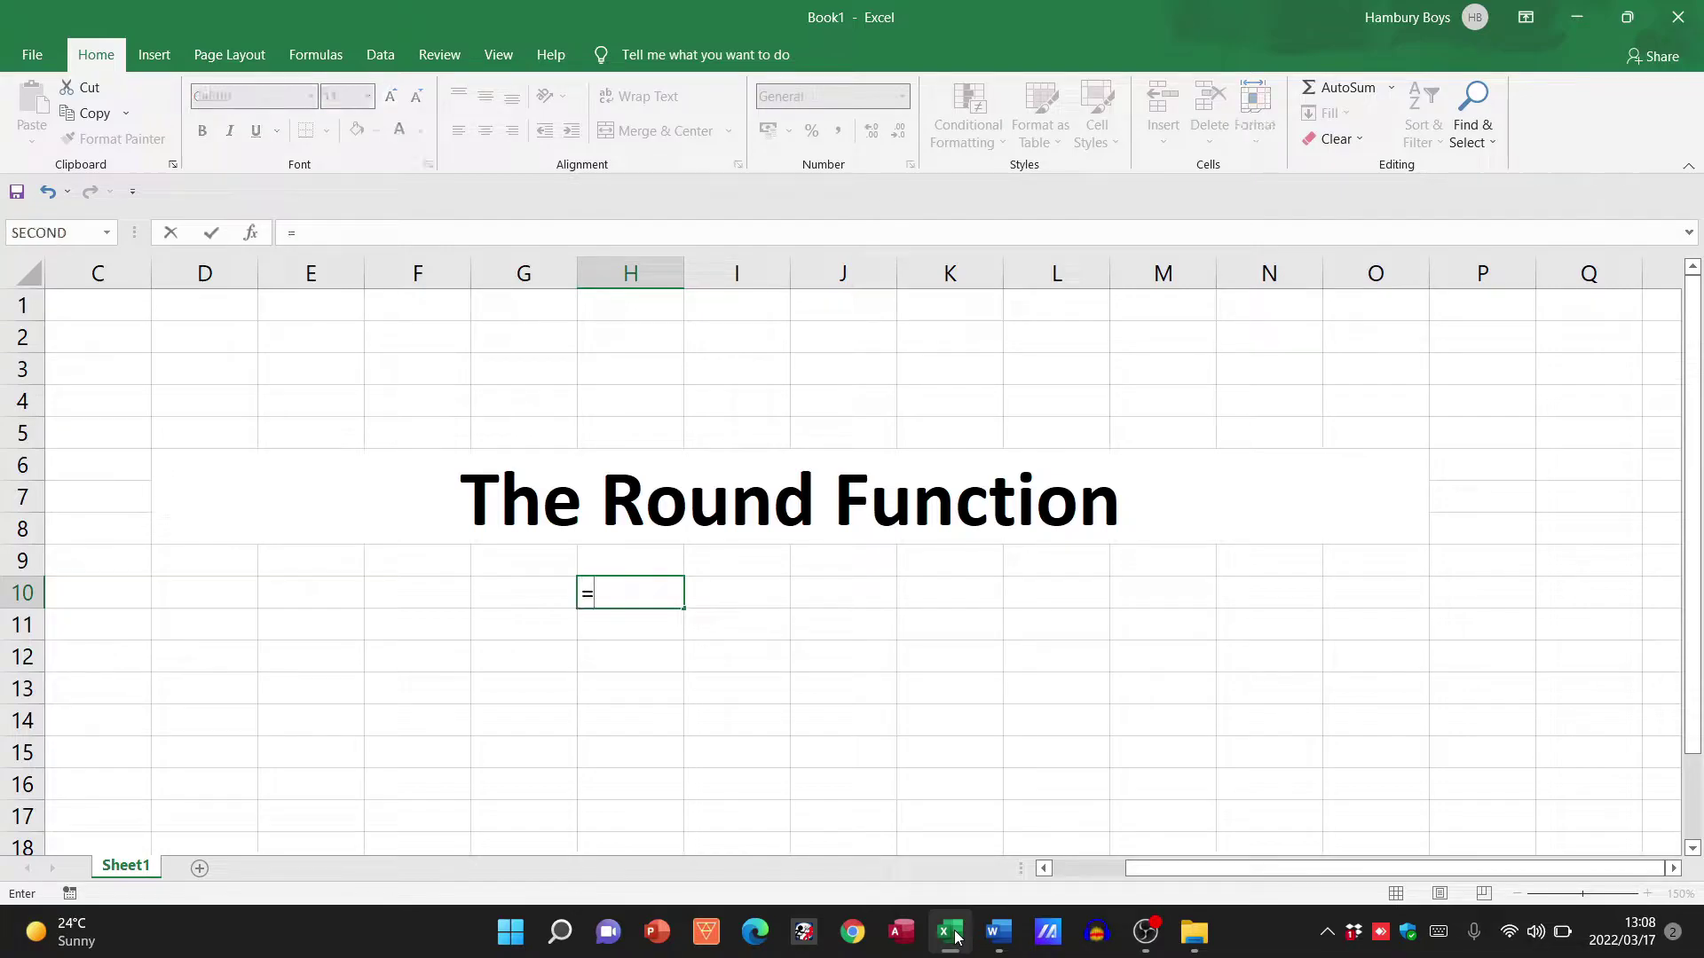
type("round(")
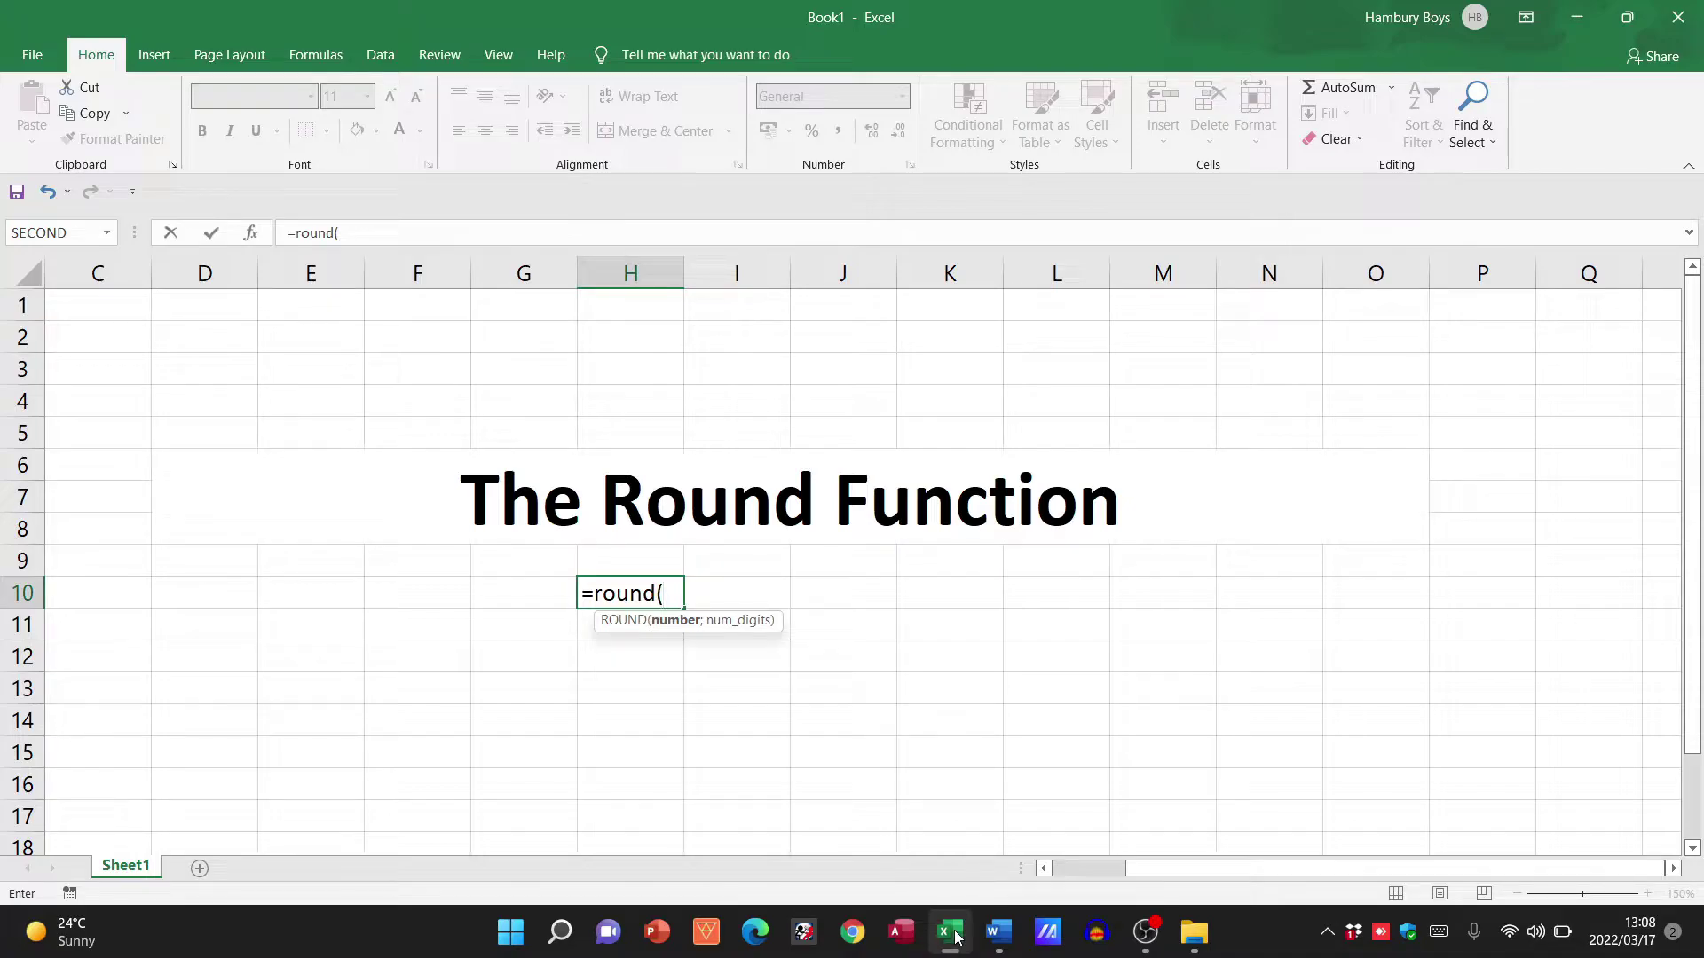
type("C3;")
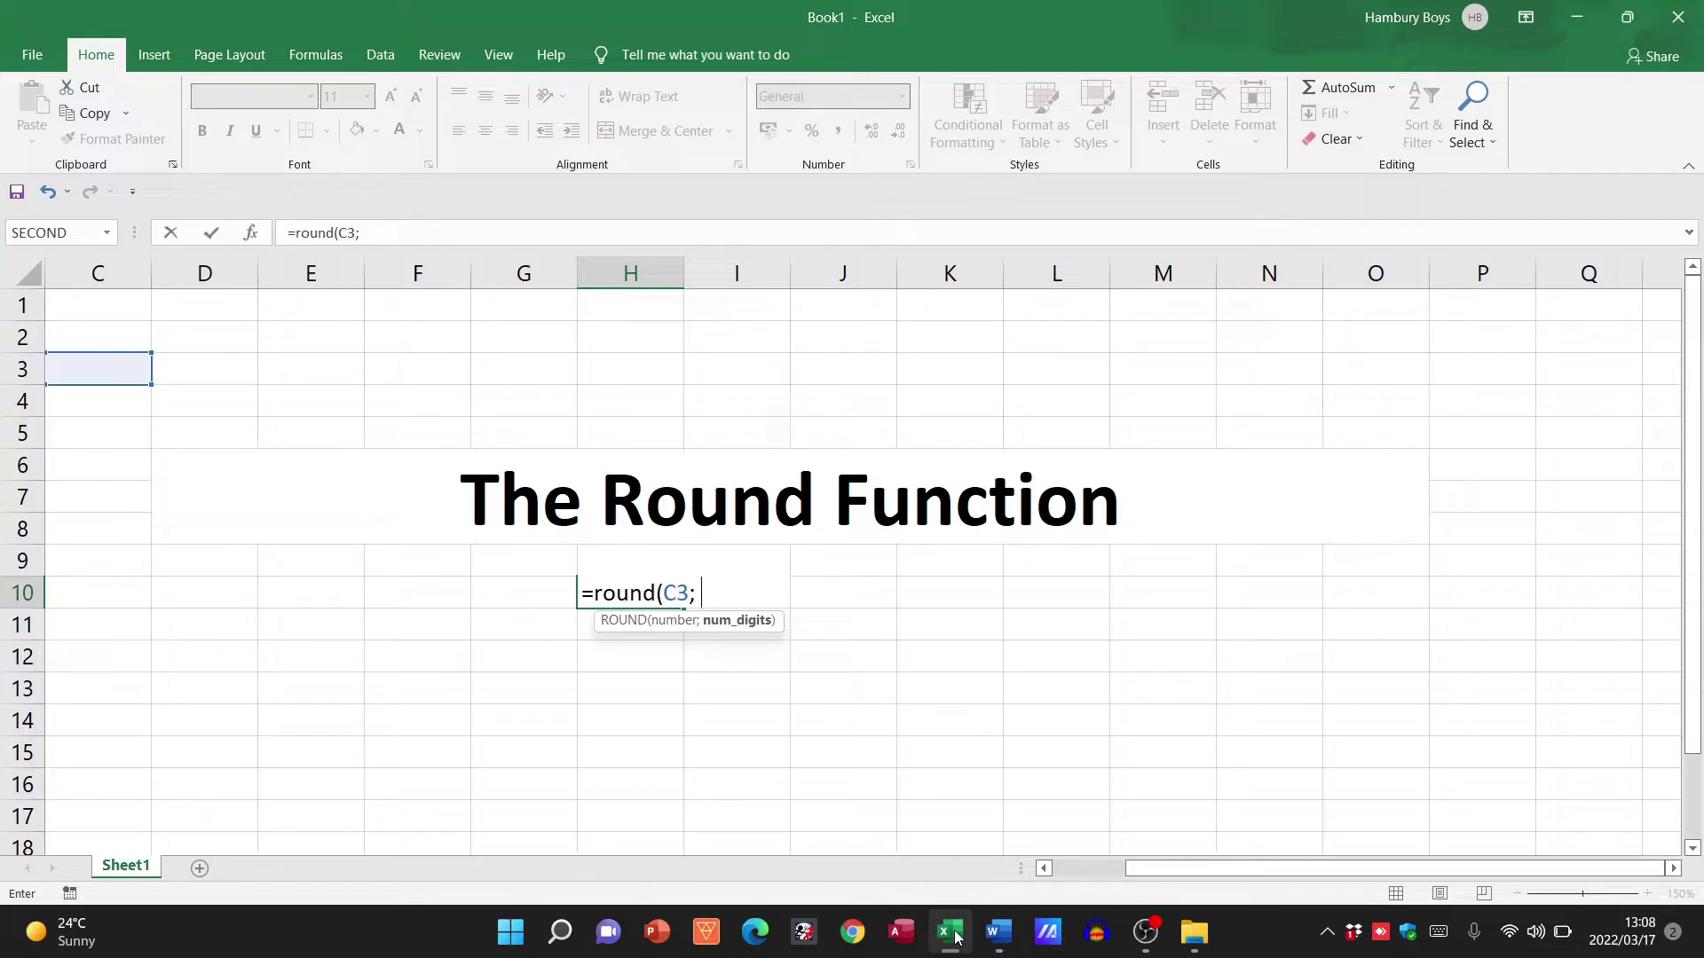
type(" 2)")
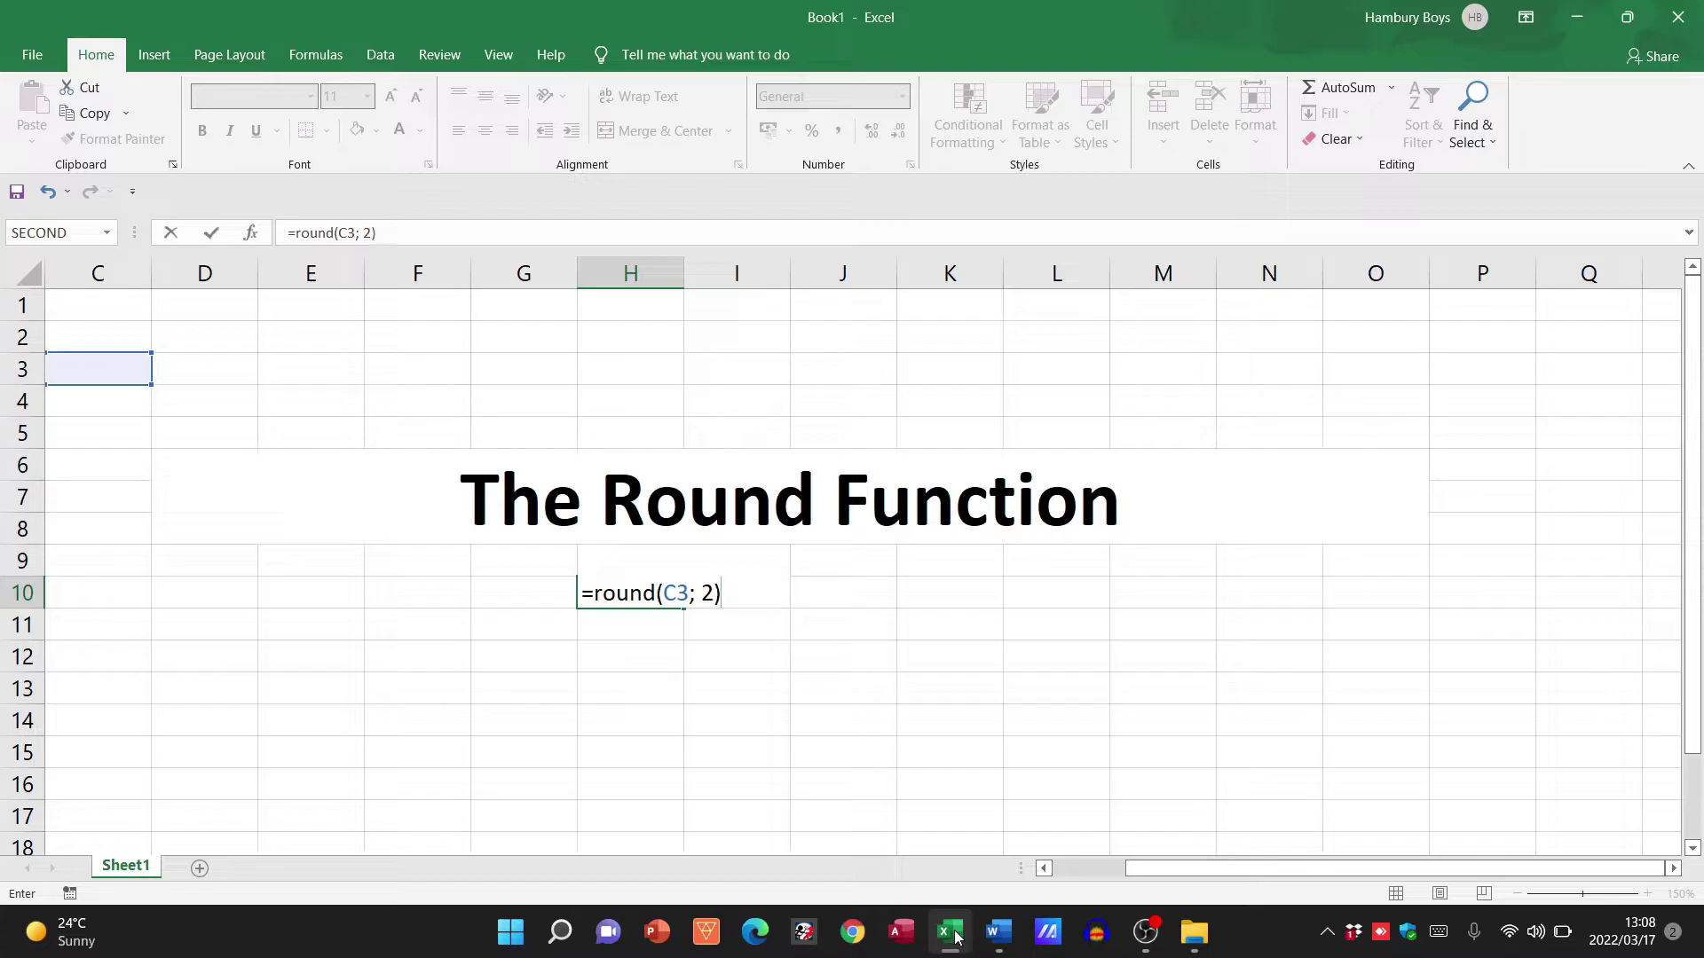
key("Return")
key("Up")
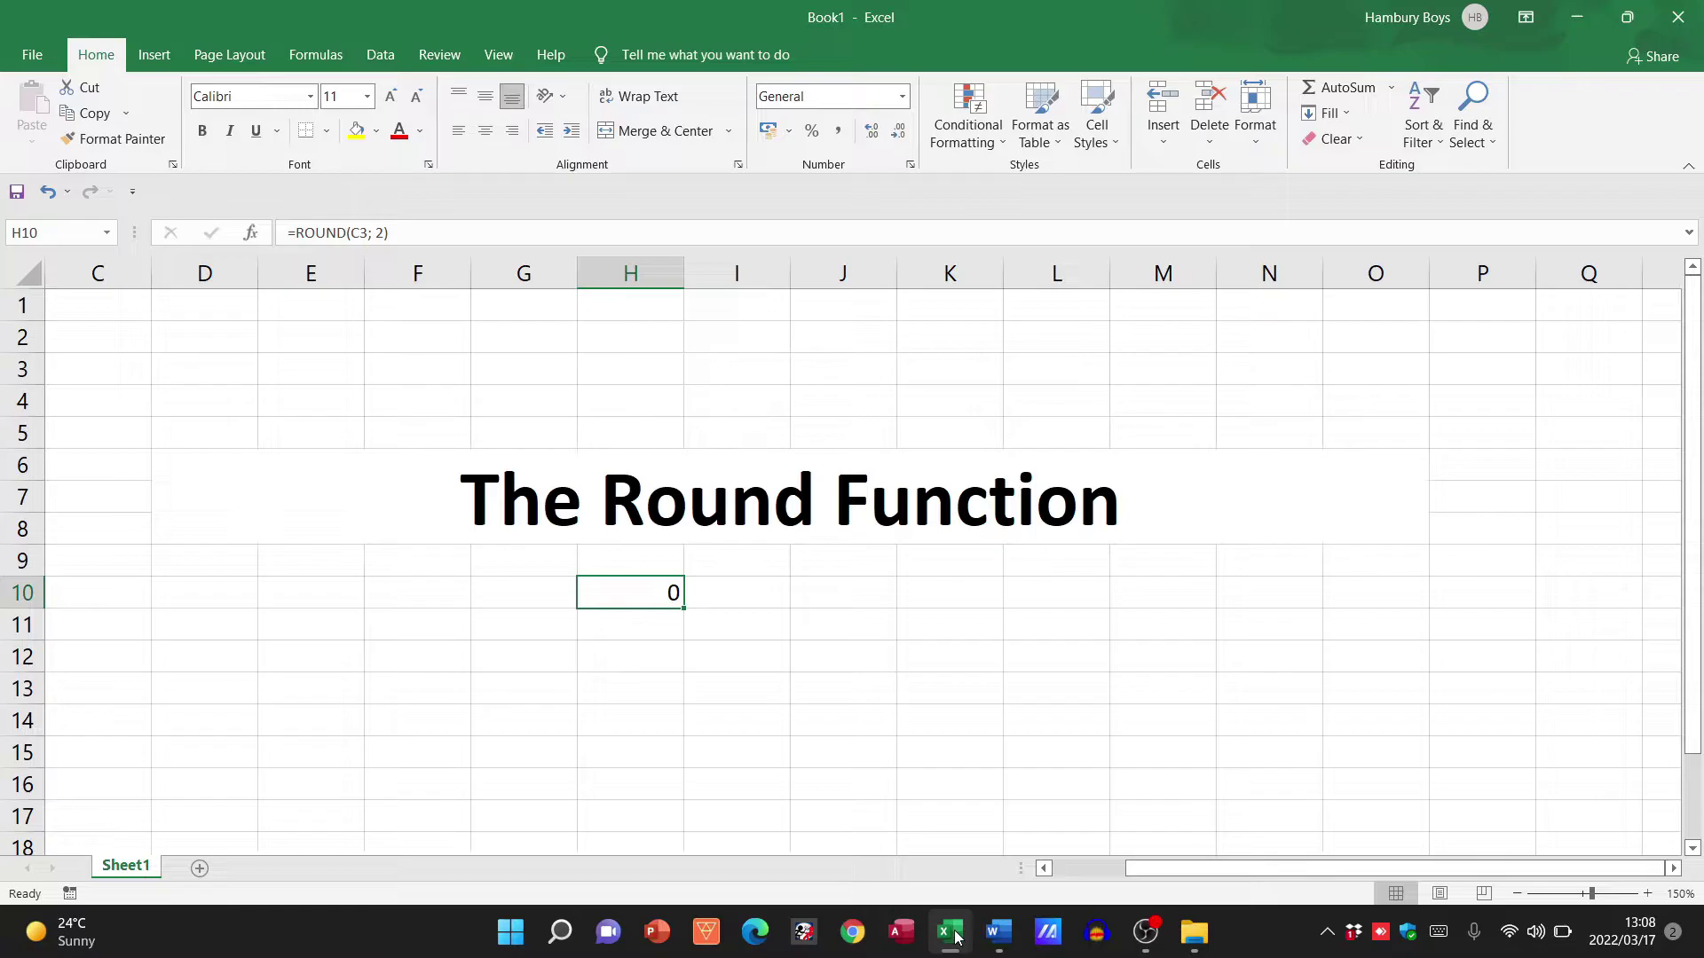
Step: Enter 93,2 in C3, replacing the decimal point with a comma
left_click(87, 368)
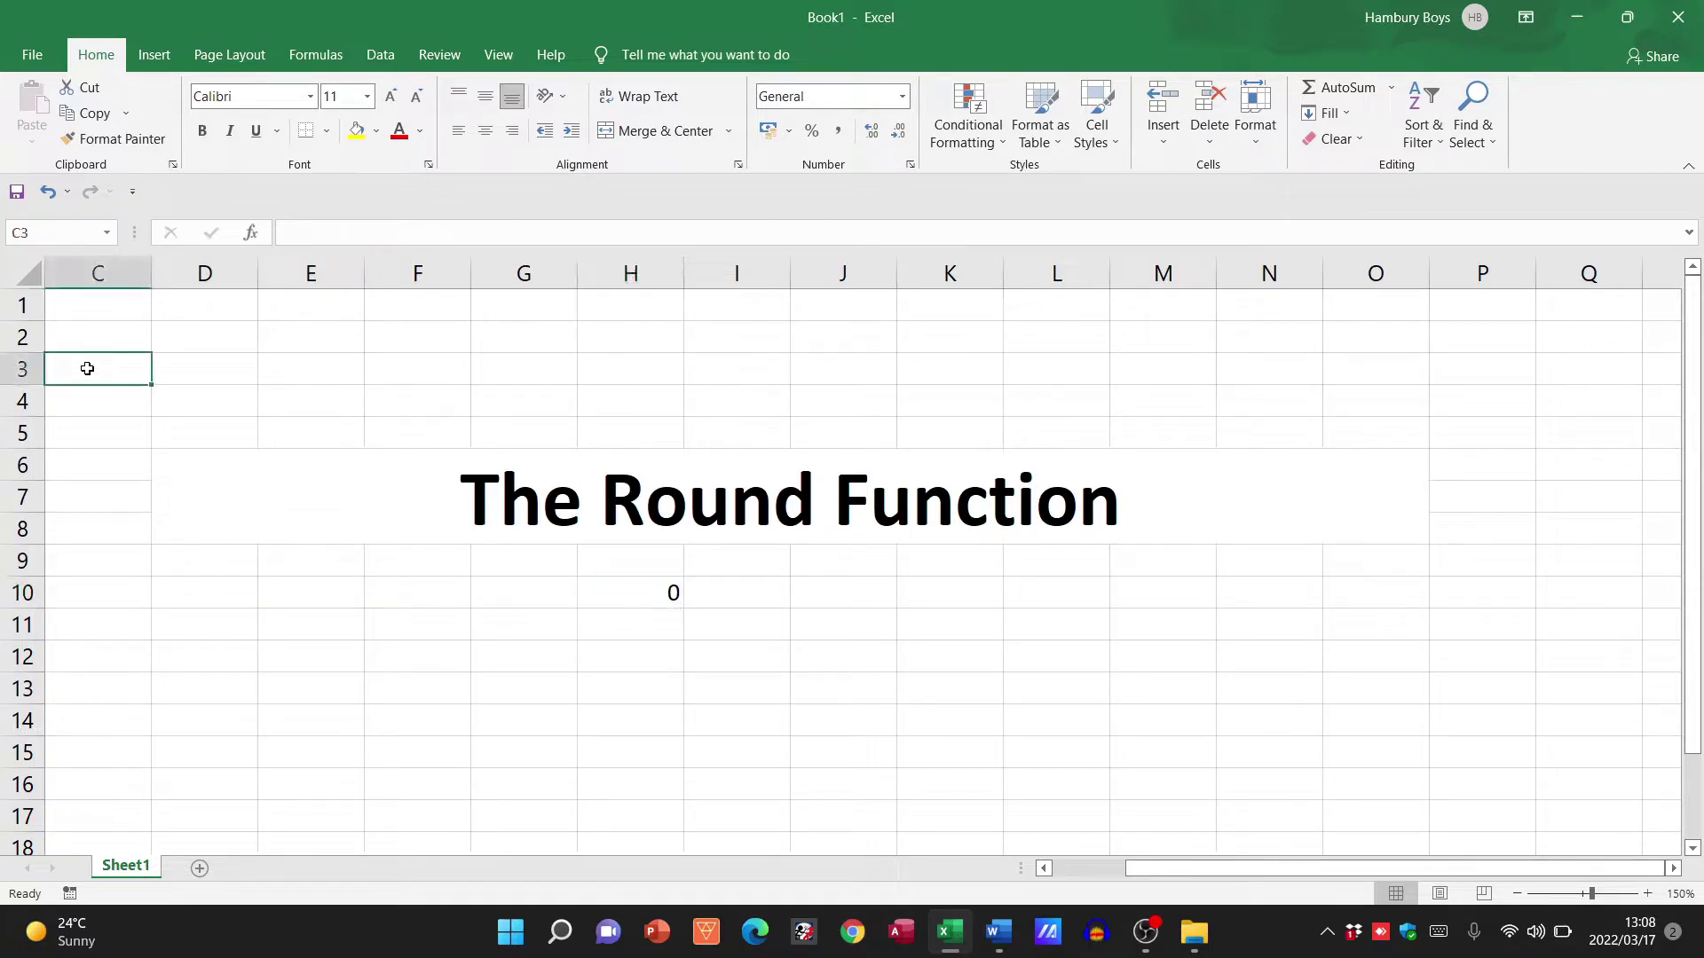
type("93.2")
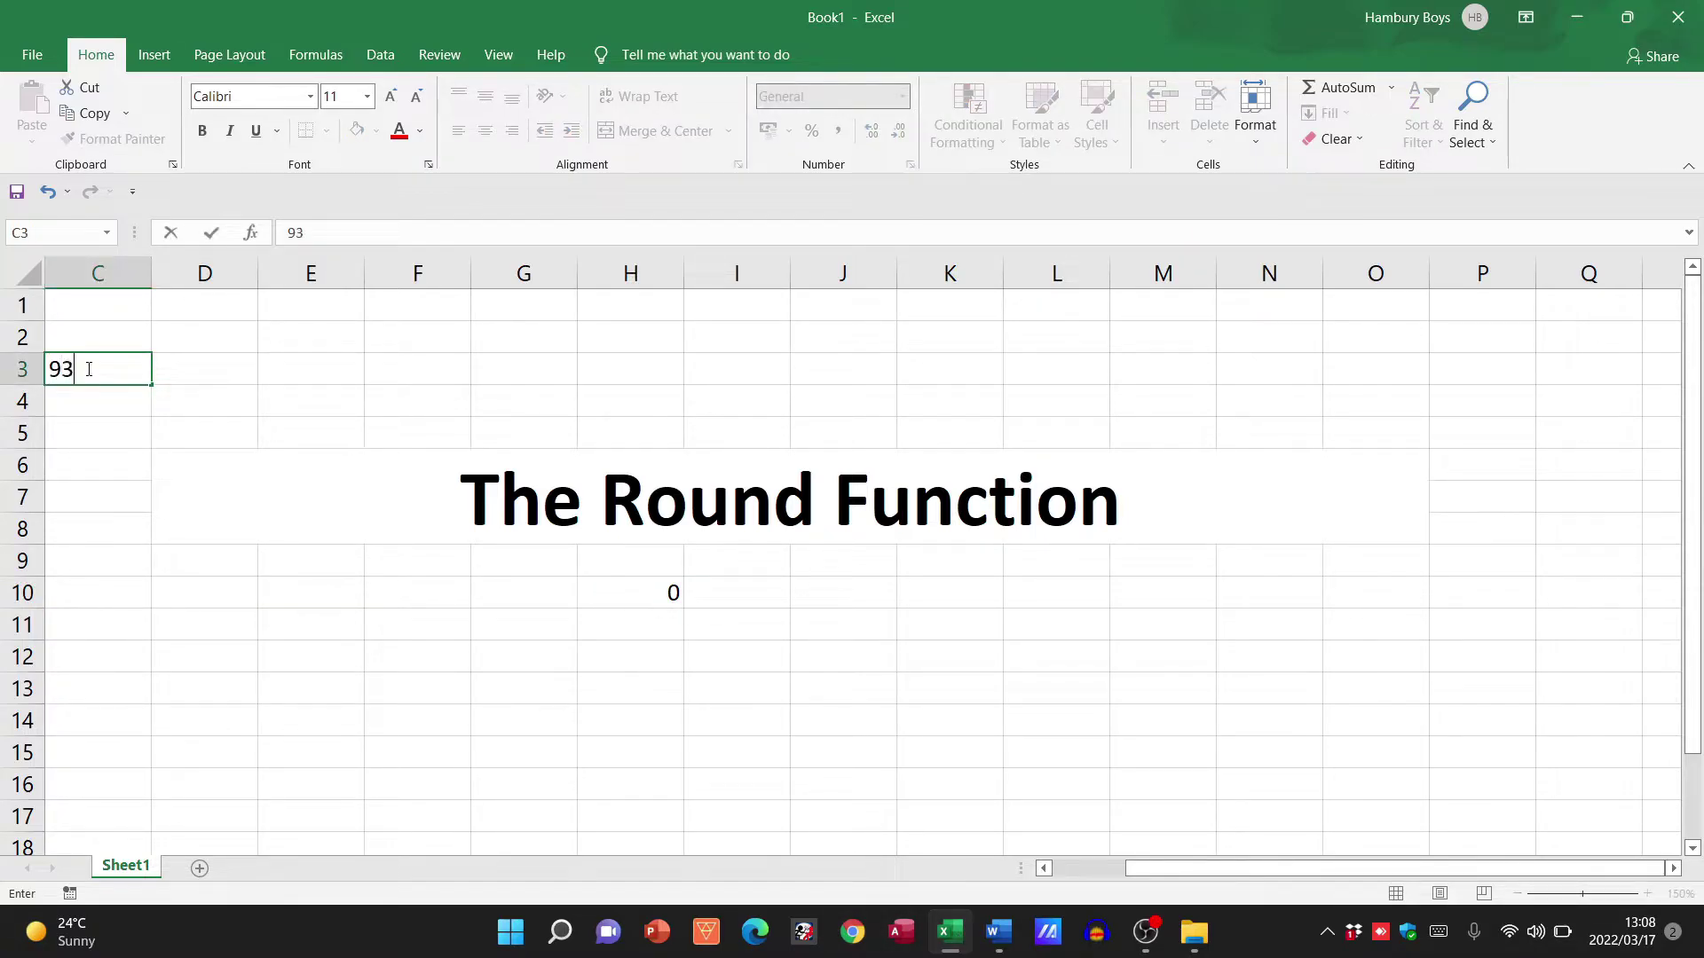
key("Return")
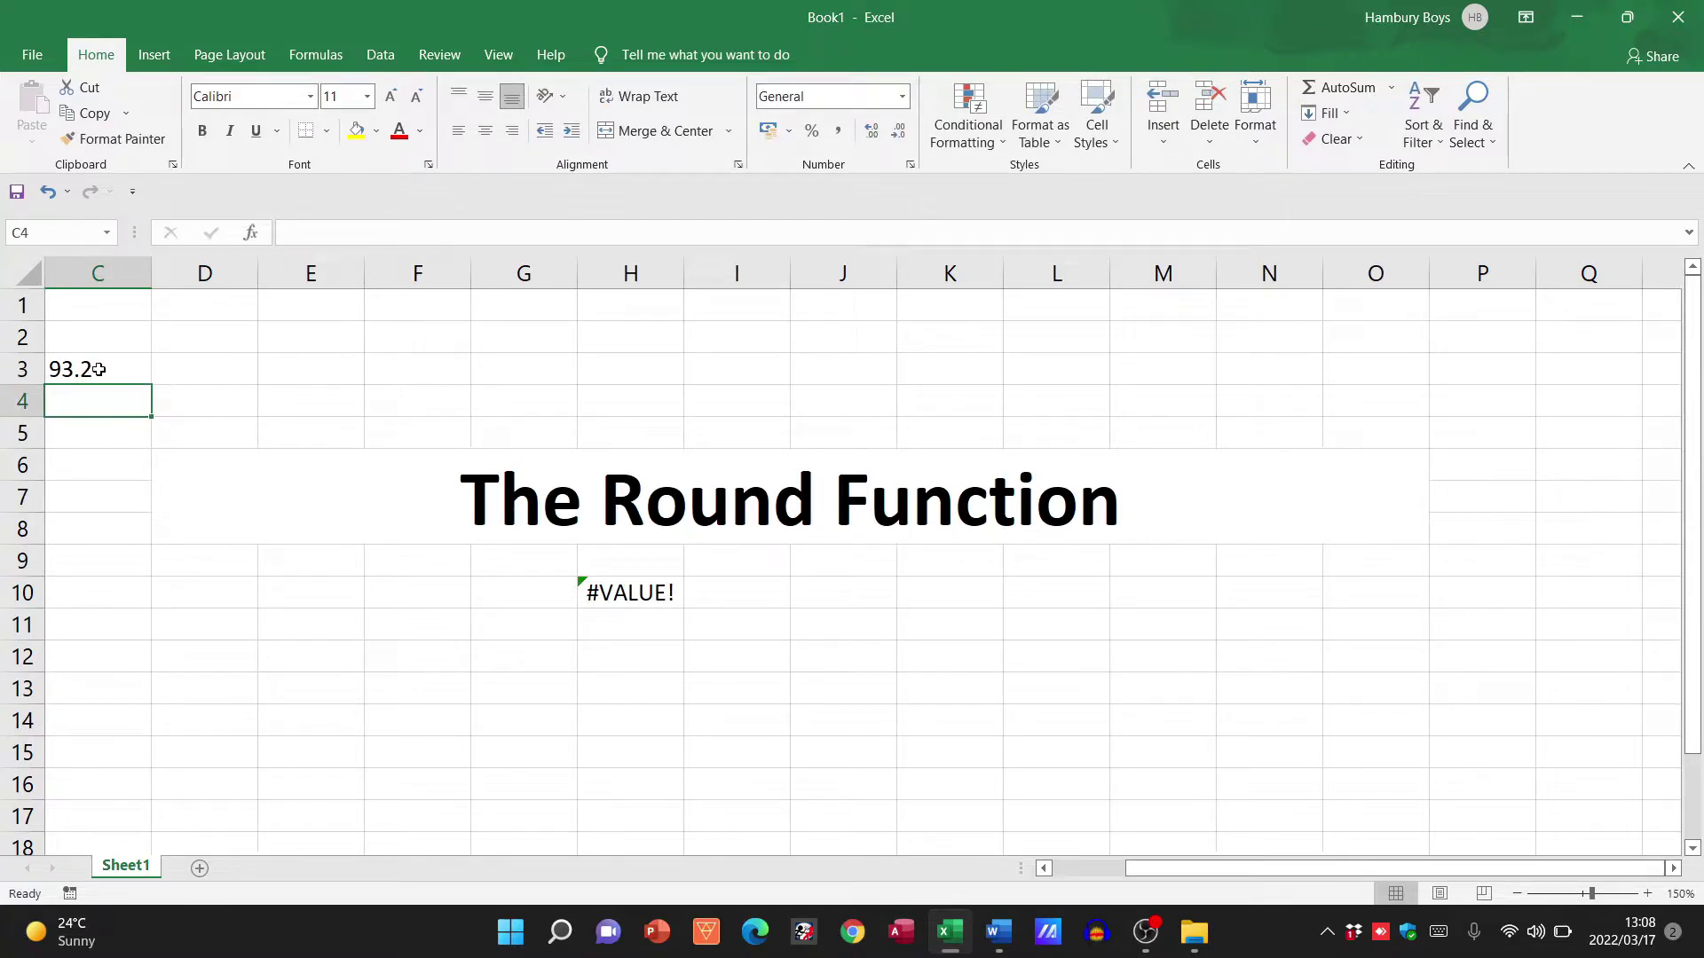
double_click(99, 369)
key("Left")
key("BackSpace")
type(",")
key("Return")
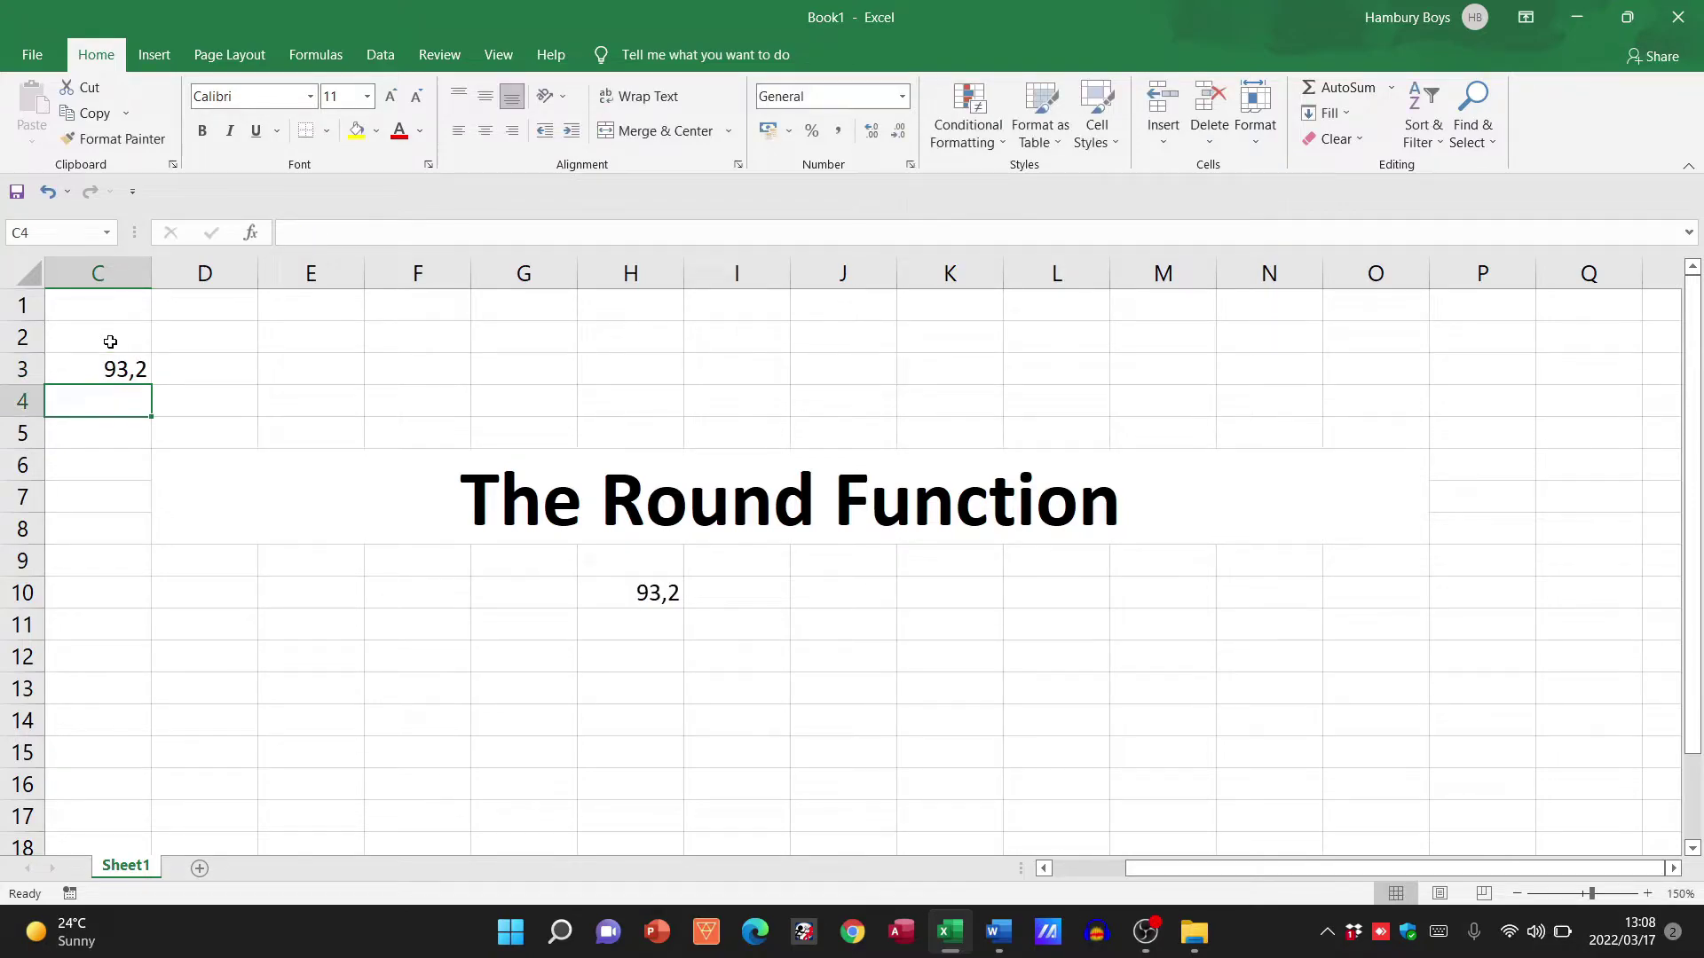
Step: Inspect H10's 2-digit argument unchanged, then extend C3's value to 93,2546
double_click(643, 593)
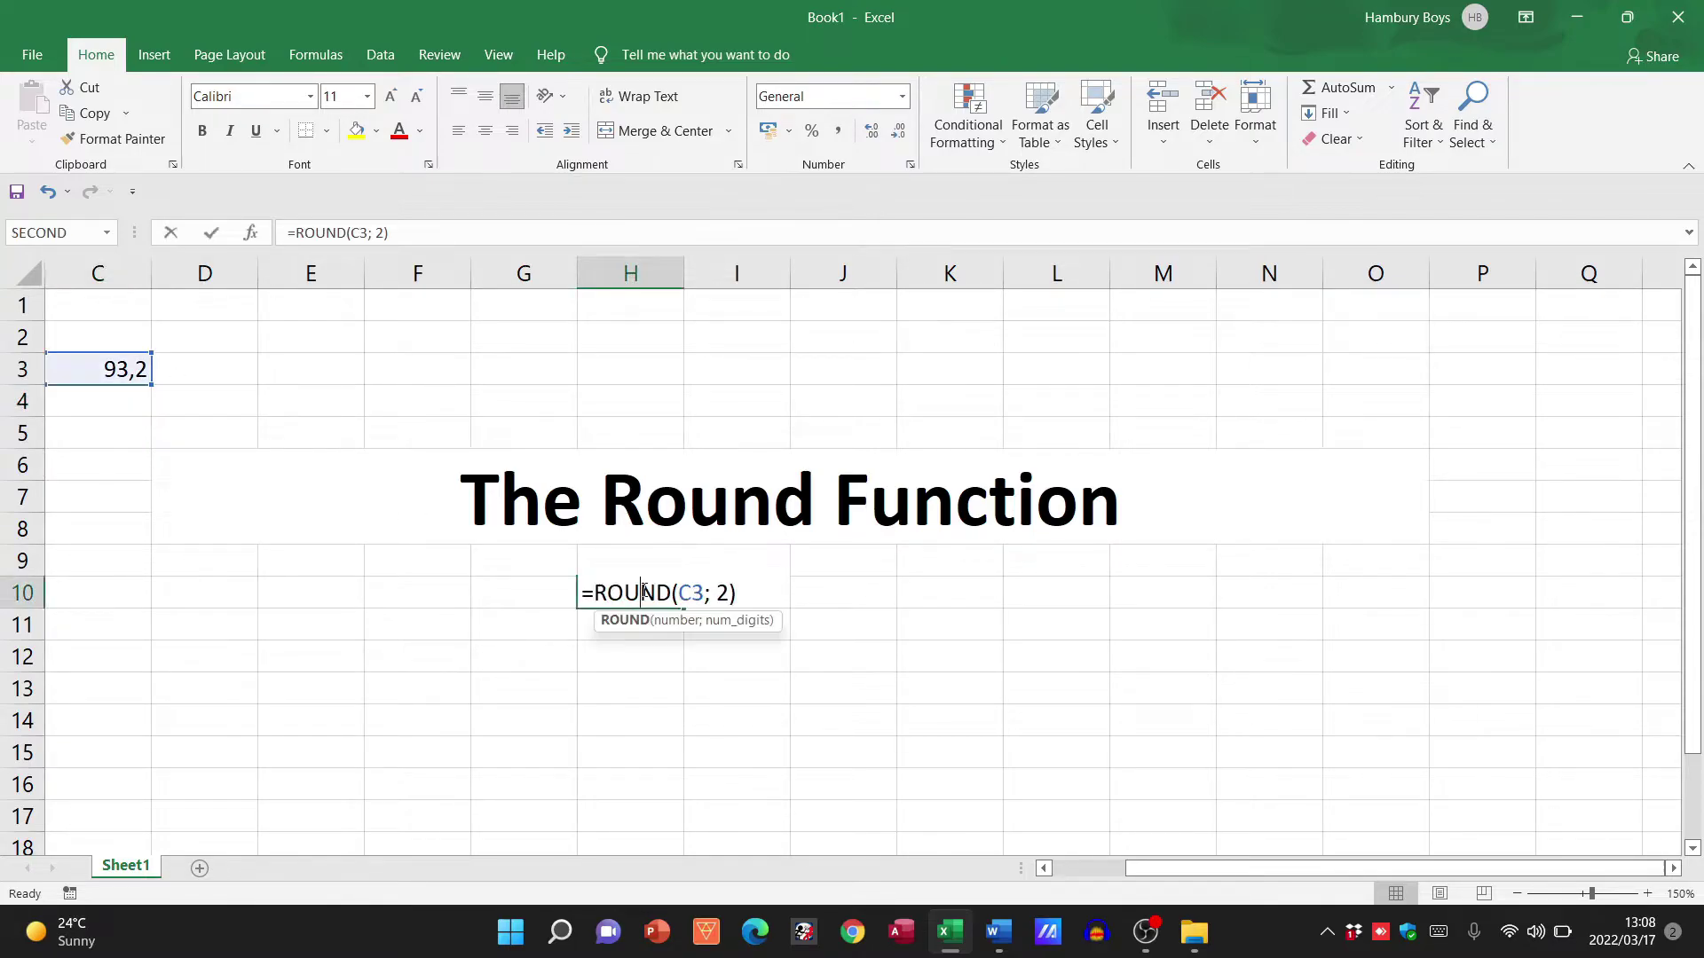
left_click(719, 593)
left_click_drag(719, 593, 728, 592)
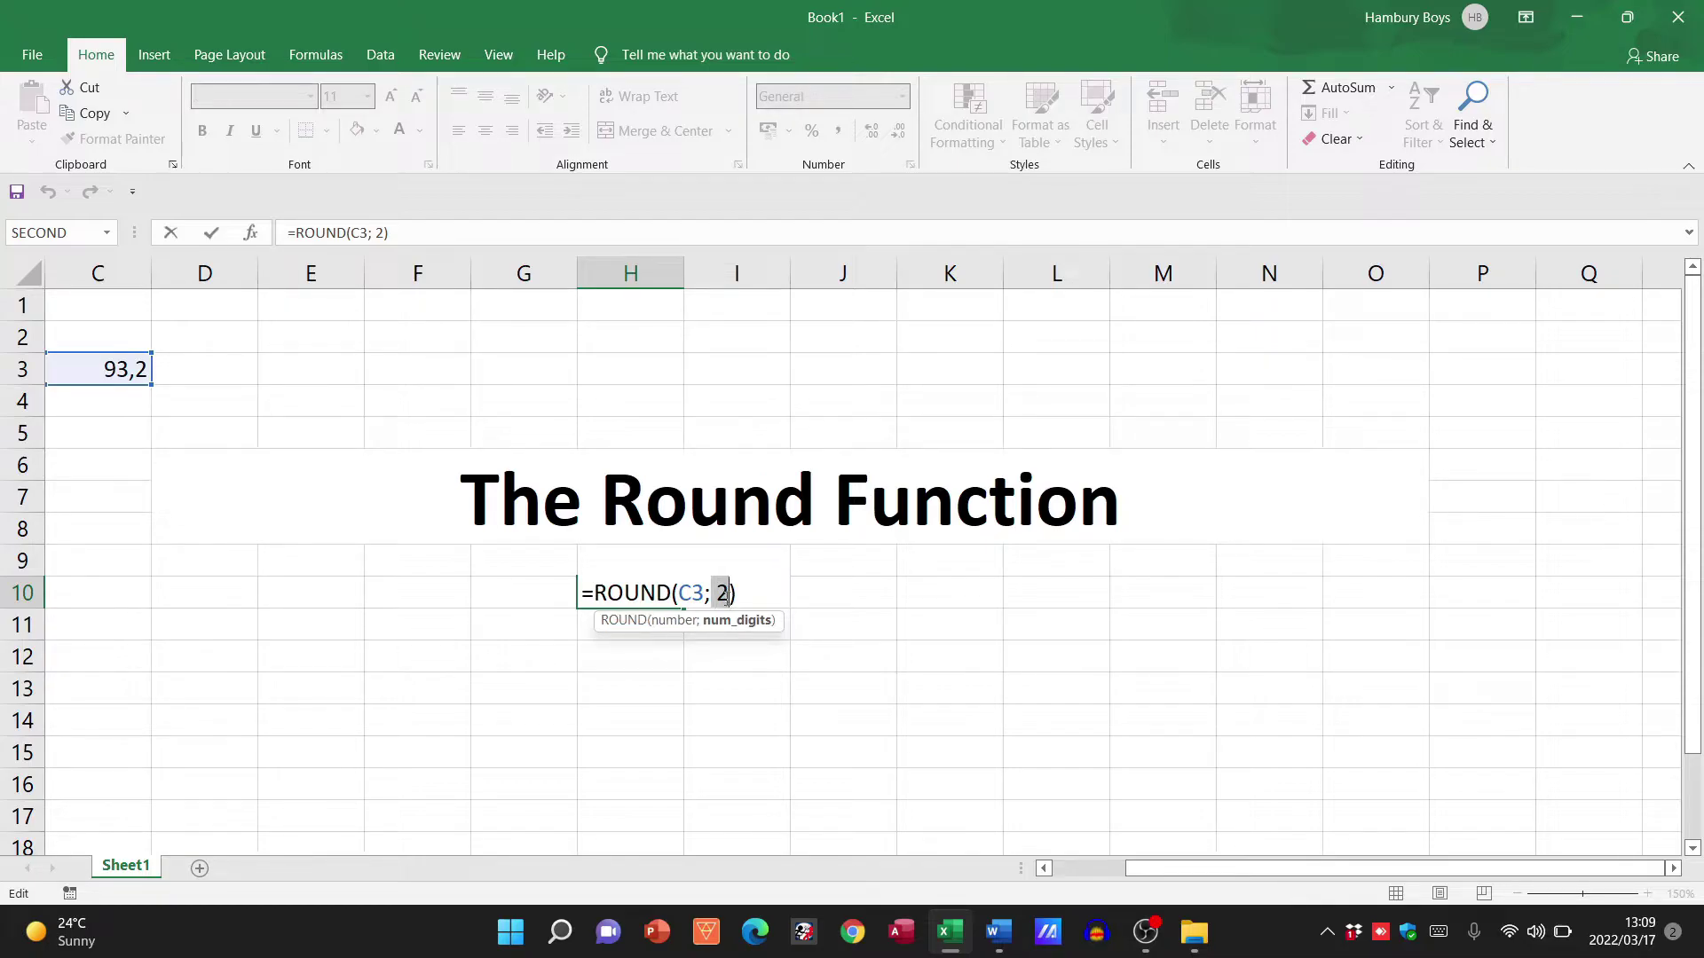
key("Escape")
left_click(135, 373)
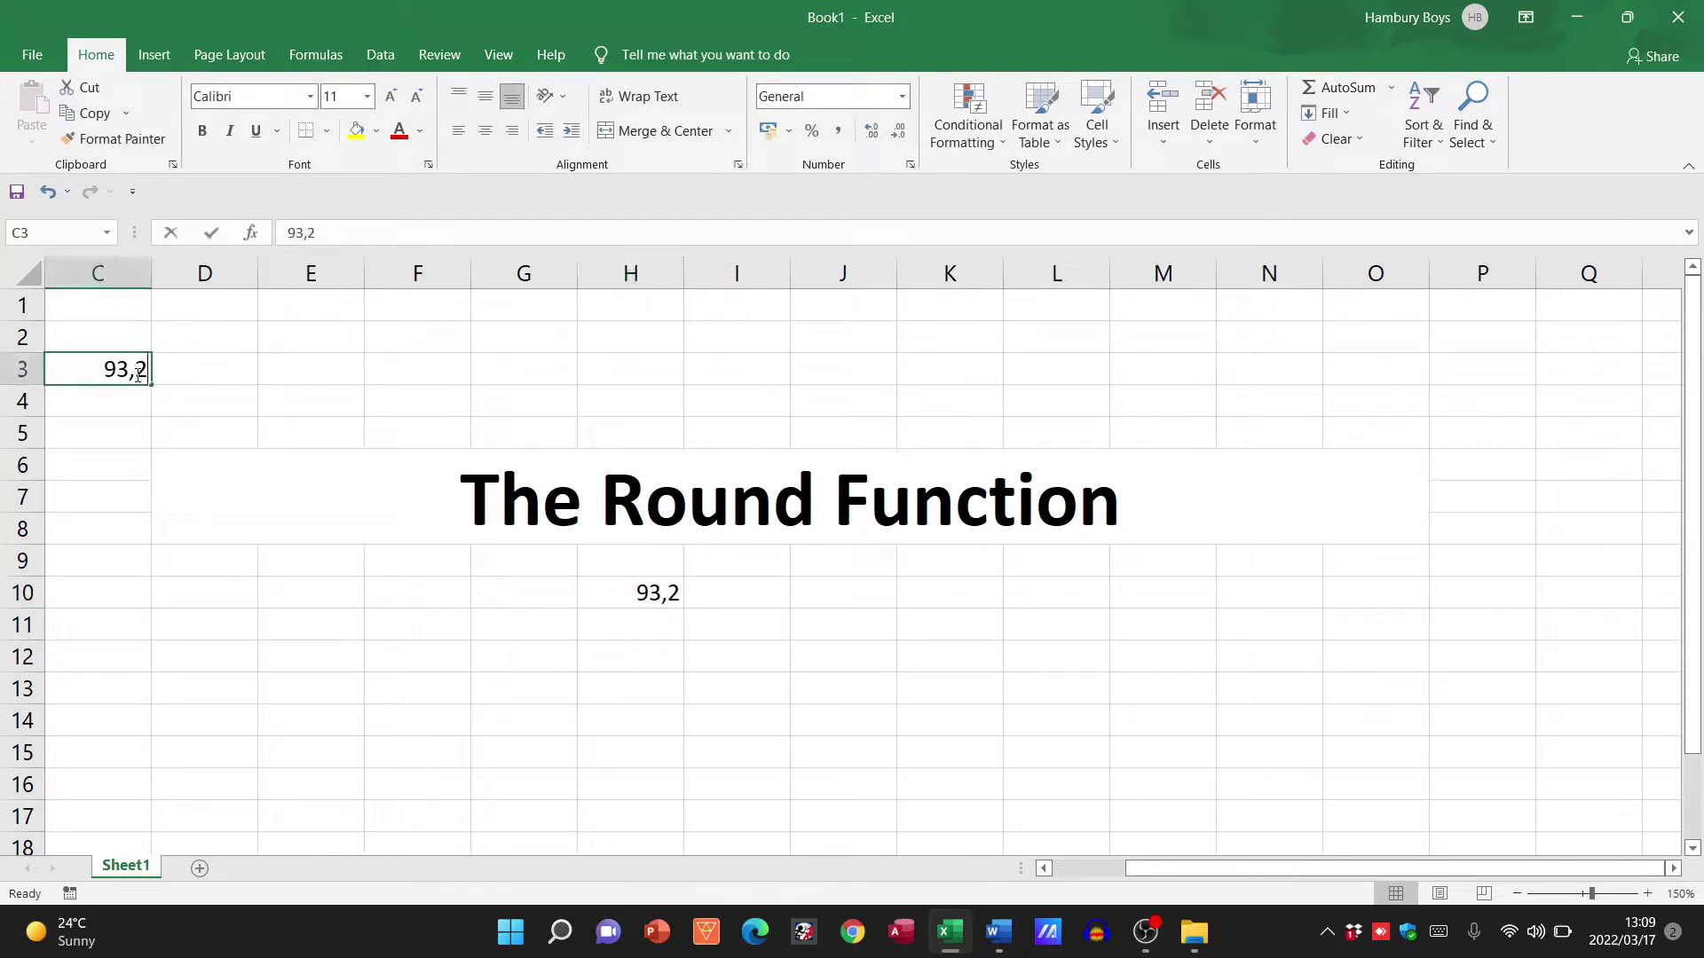
type("546")
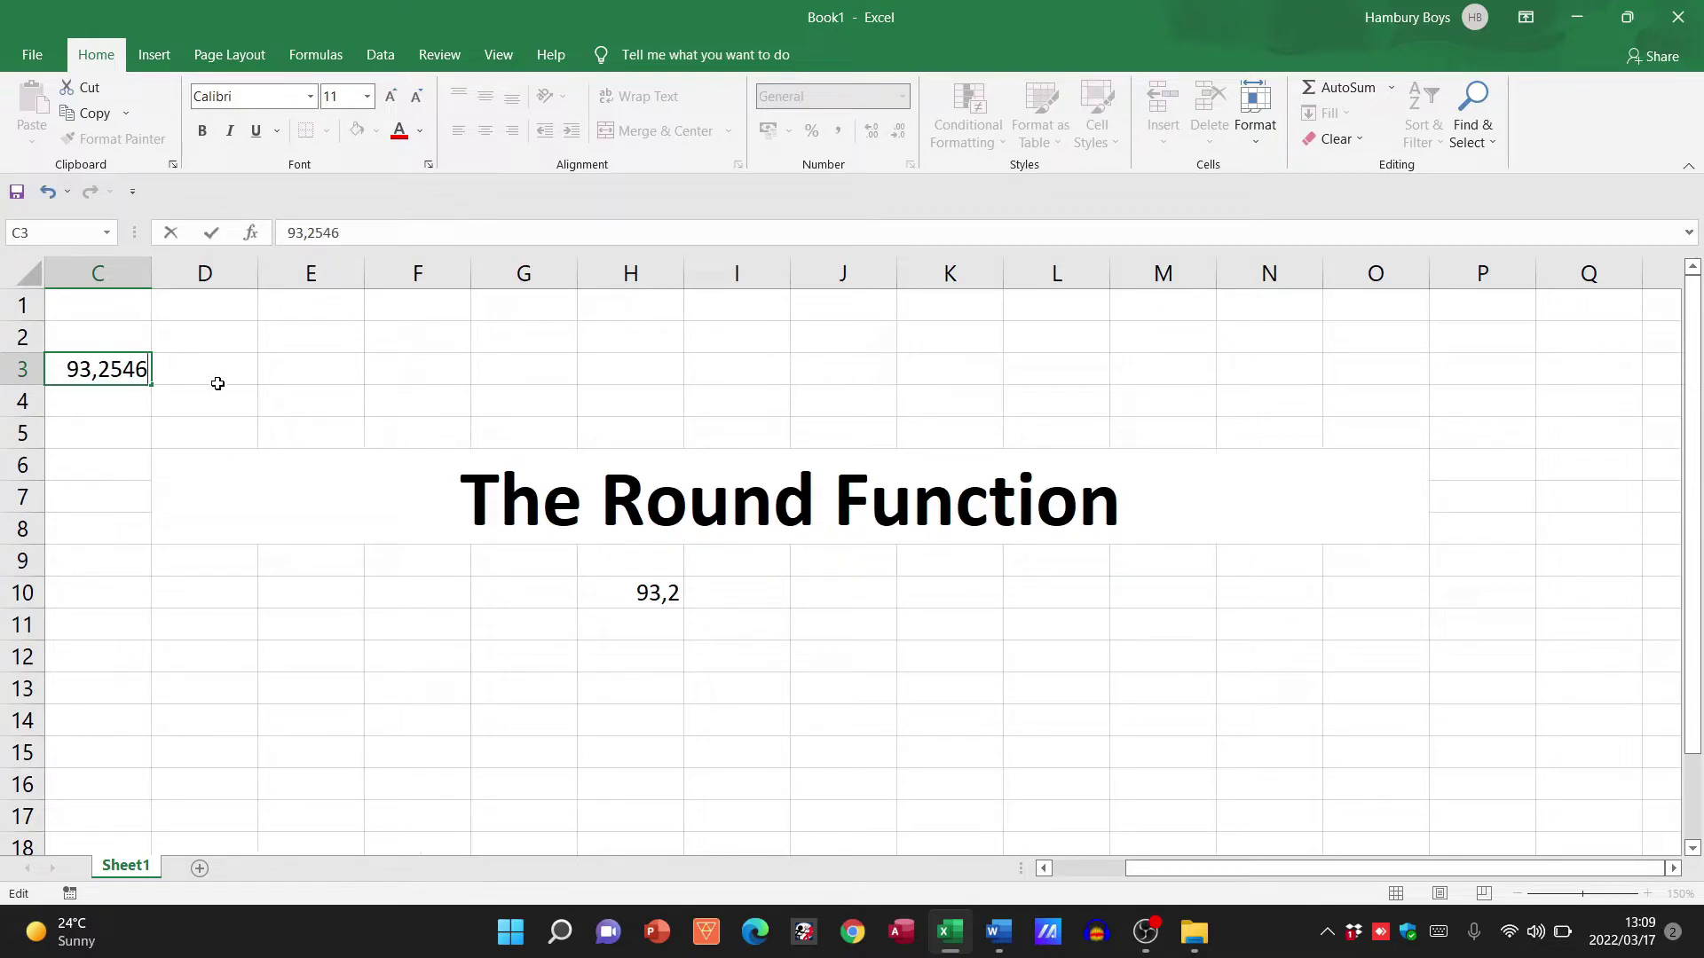
left_click(308, 401)
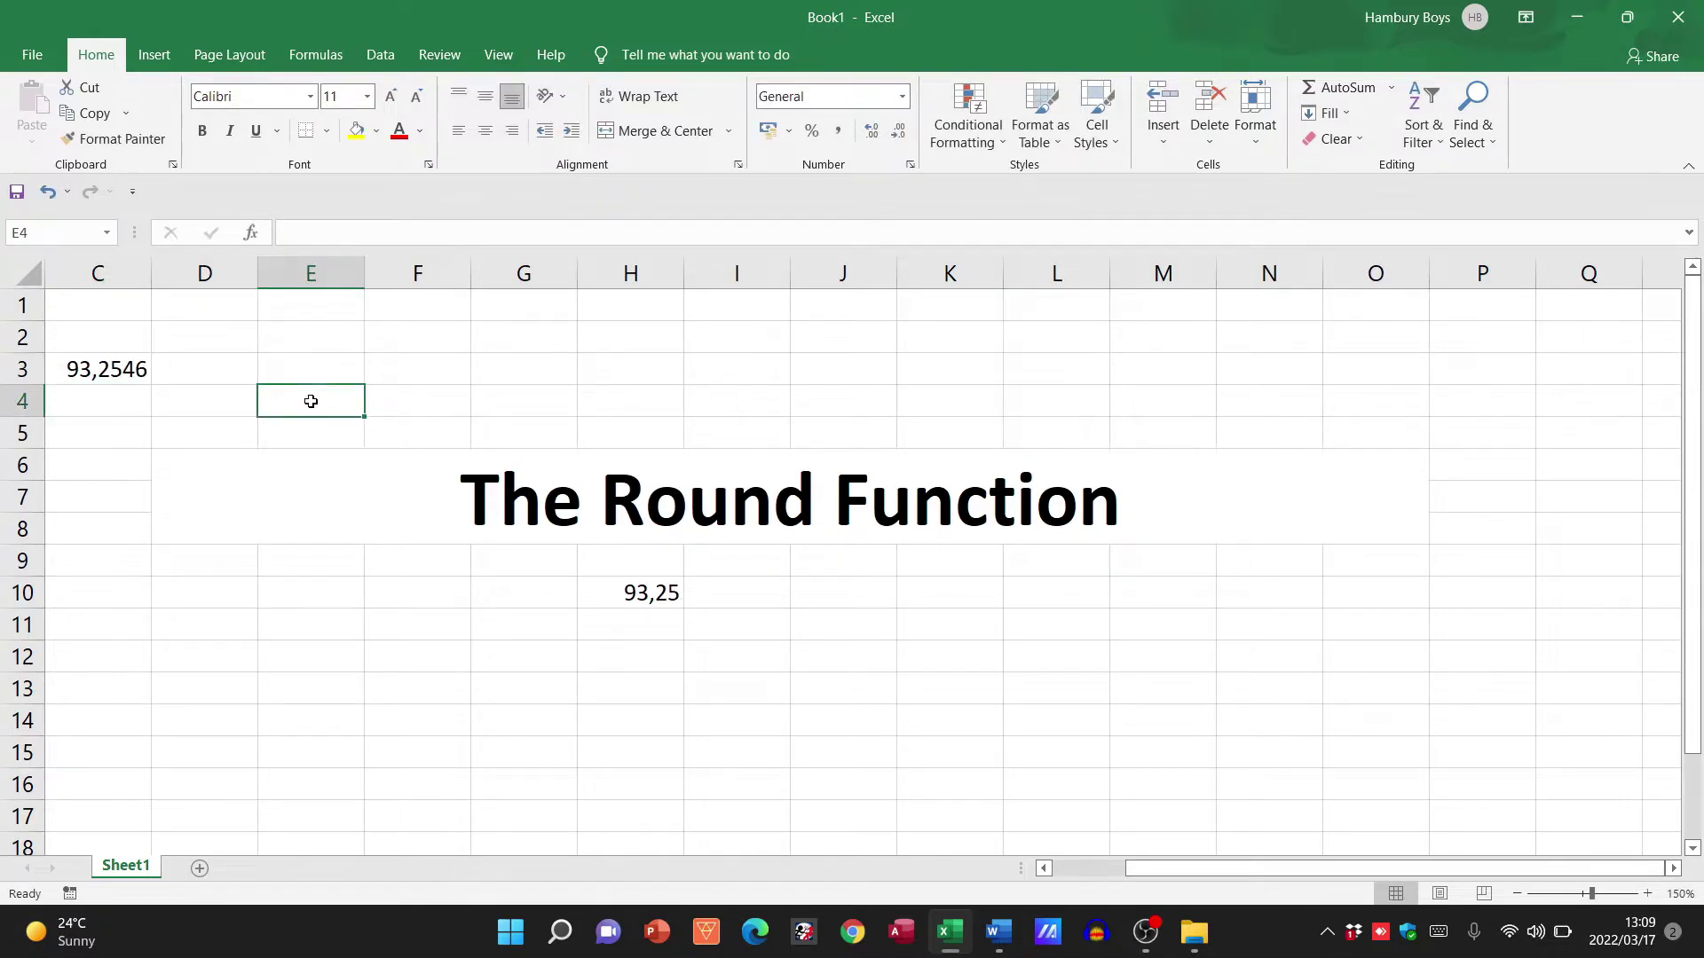
Step: Change H10's digits argument from 2 to 1 so it shows 93,3
double_click(661, 594)
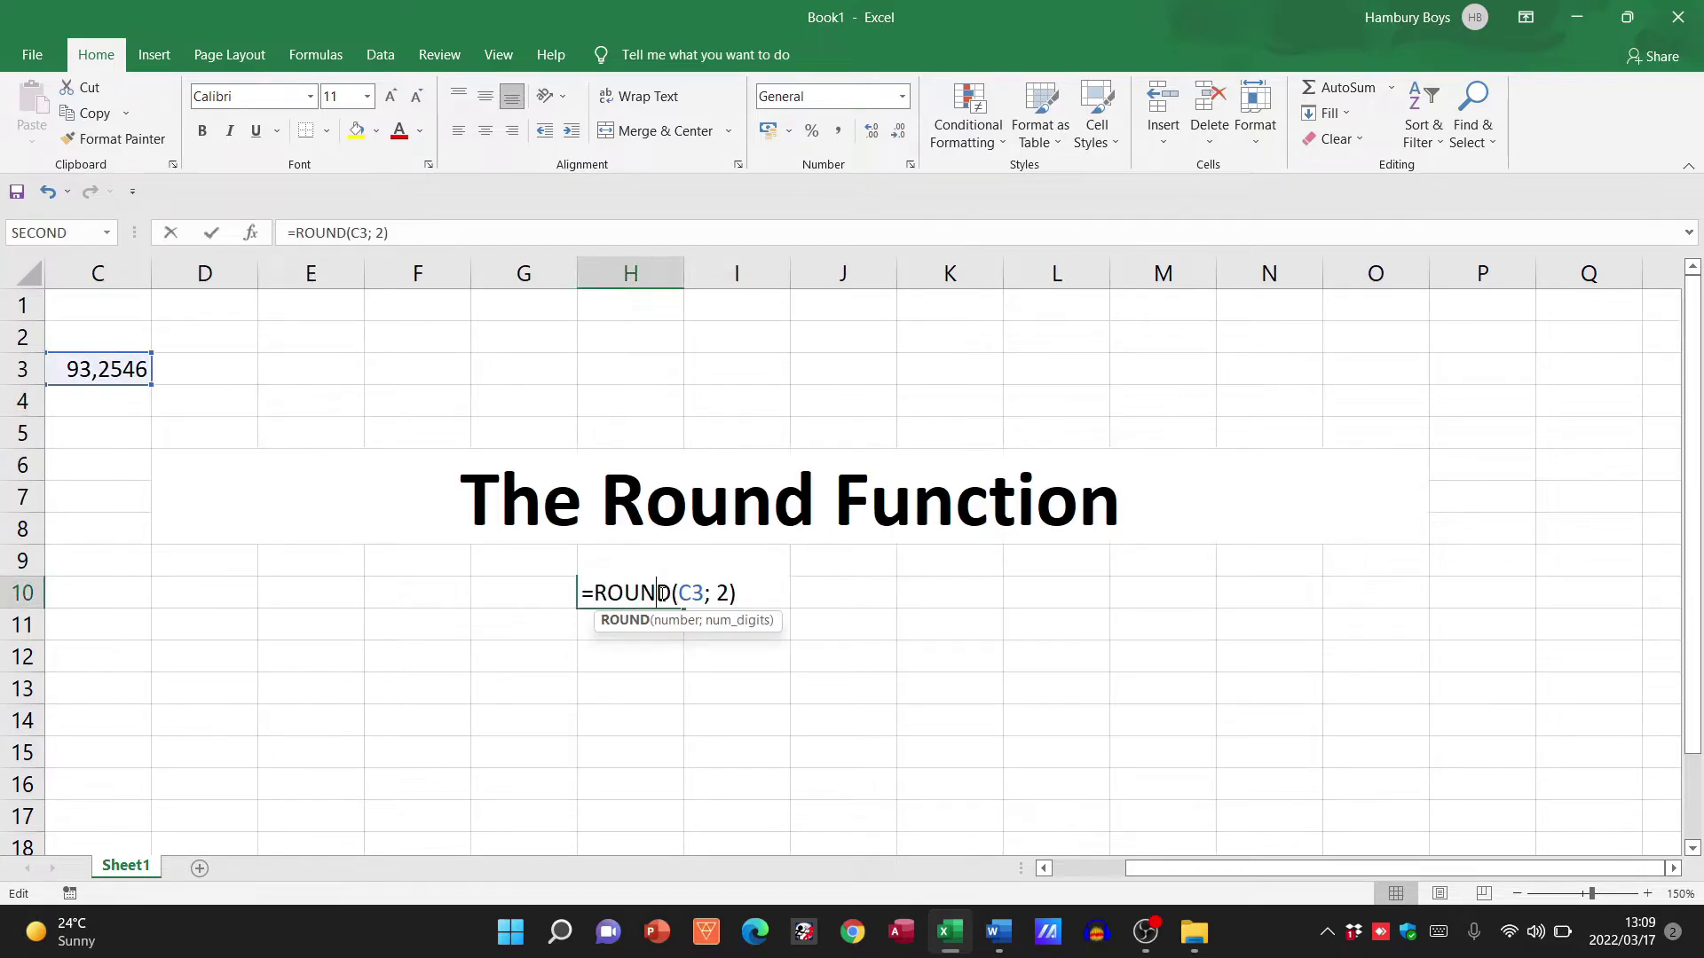
left_click(717, 593)
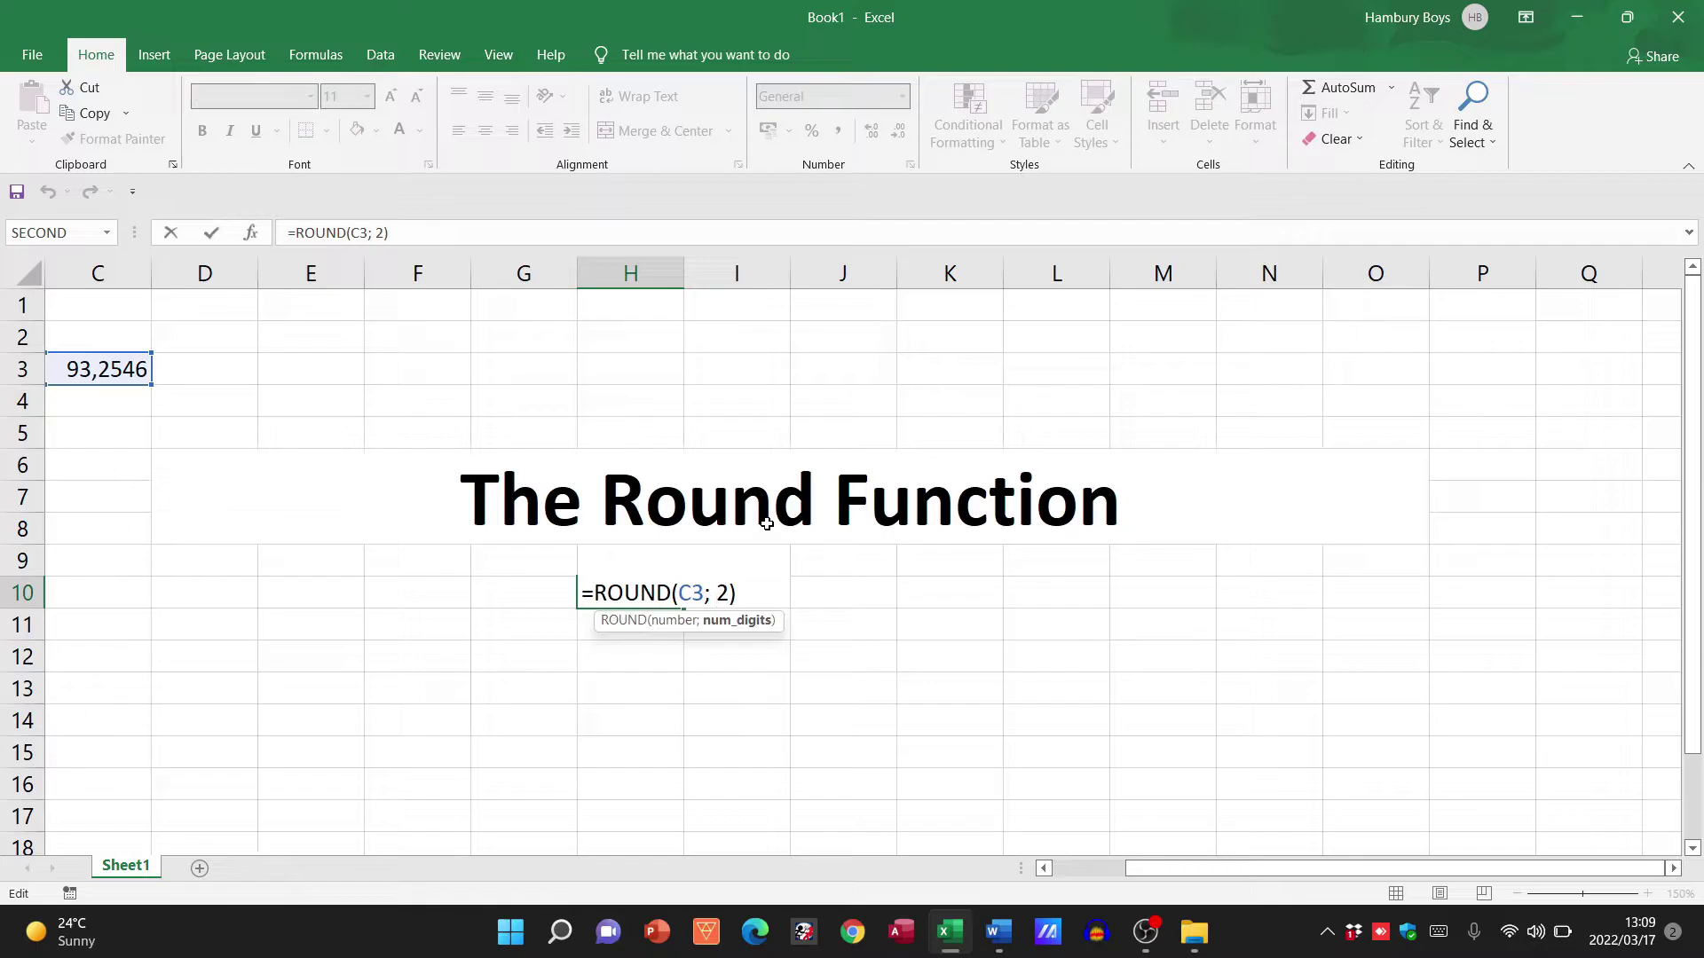
key("Delete")
type("1")
key("Return")
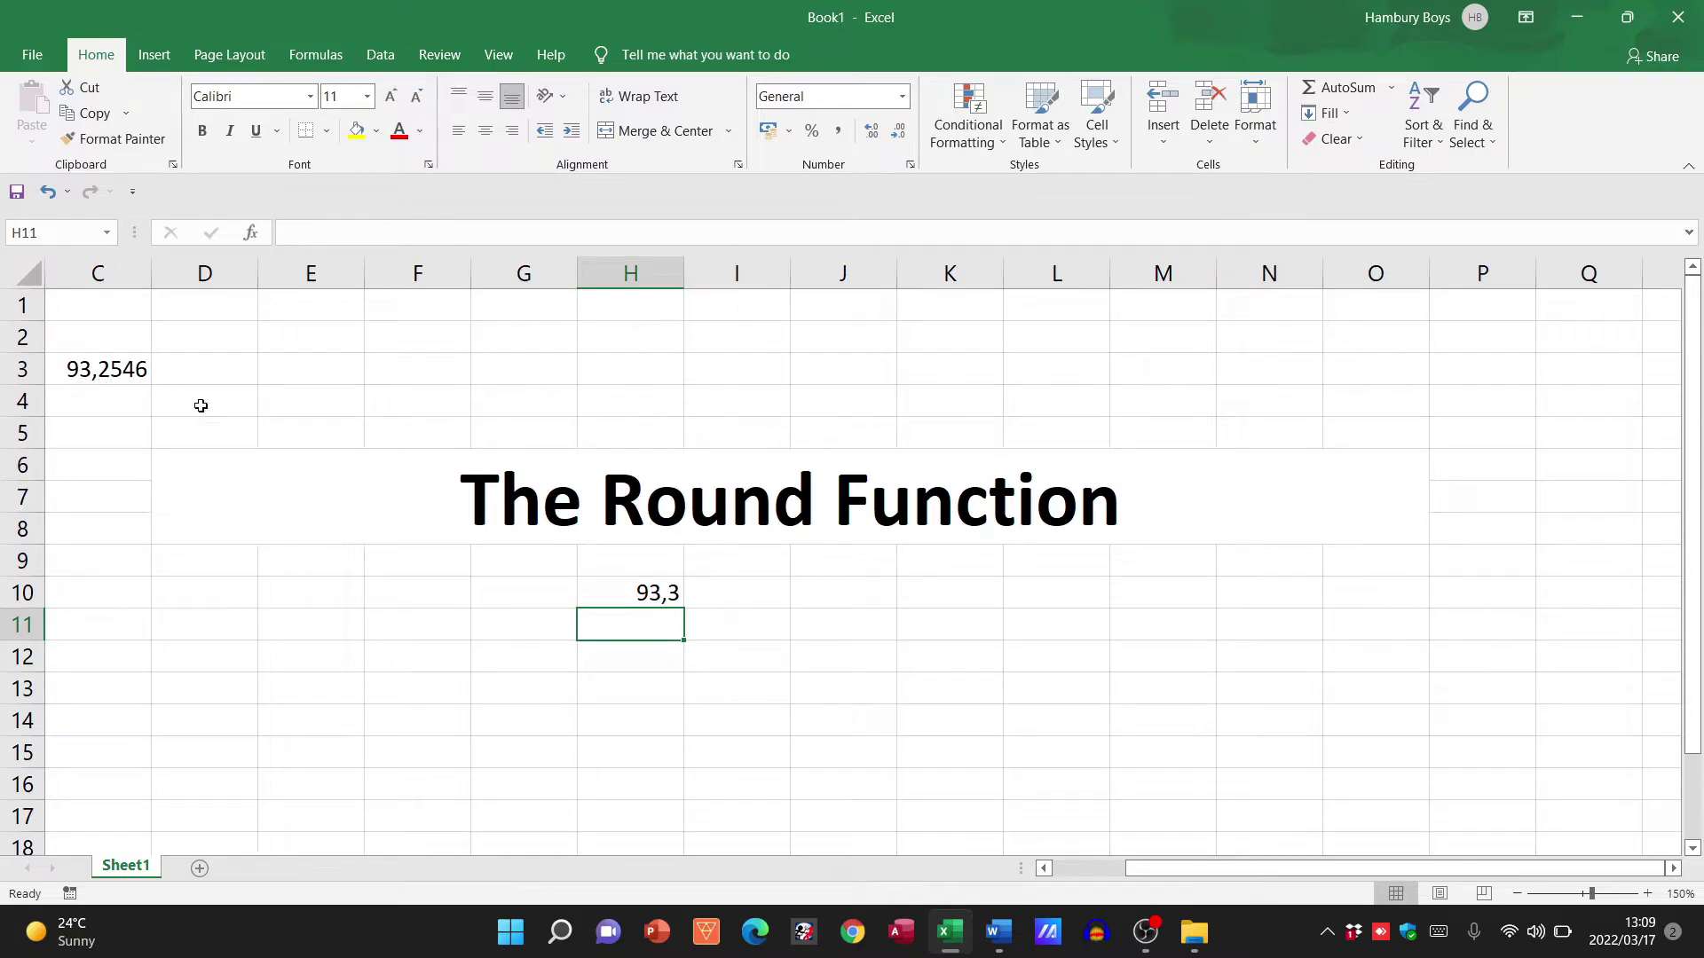
Step: Change H10's digits argument to 0 so it rounds to 93
left_click(641, 593)
double_click(642, 593)
left_click(722, 593)
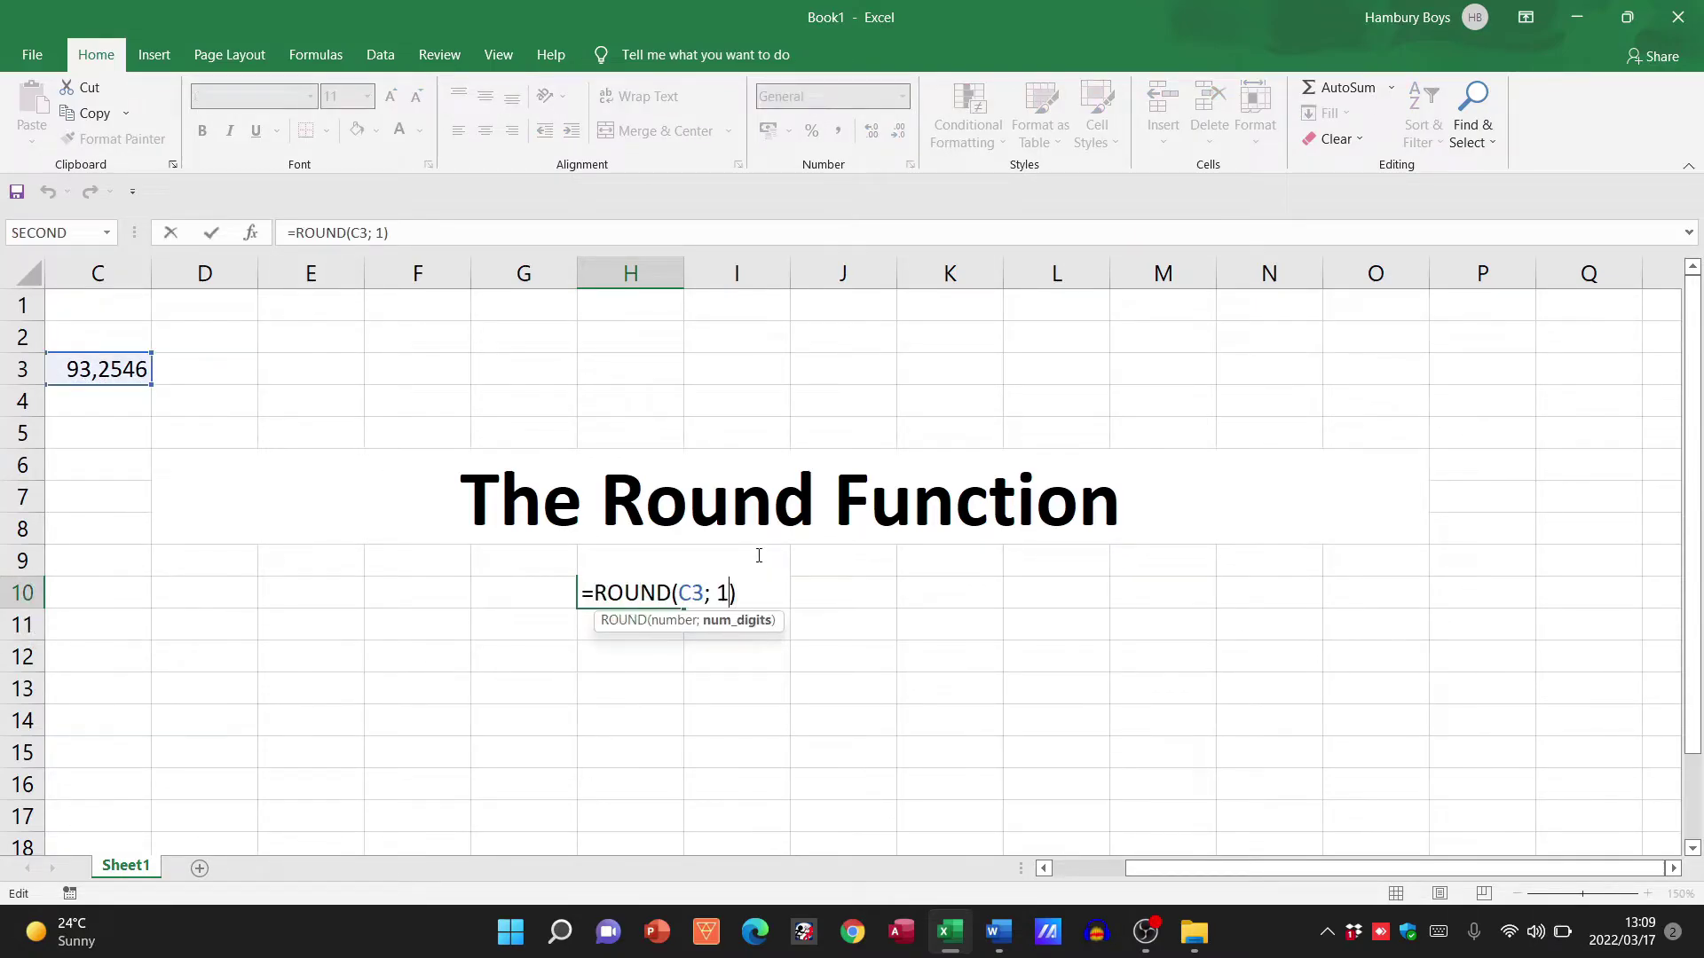
key("BackSpace")
type("0")
key("Return")
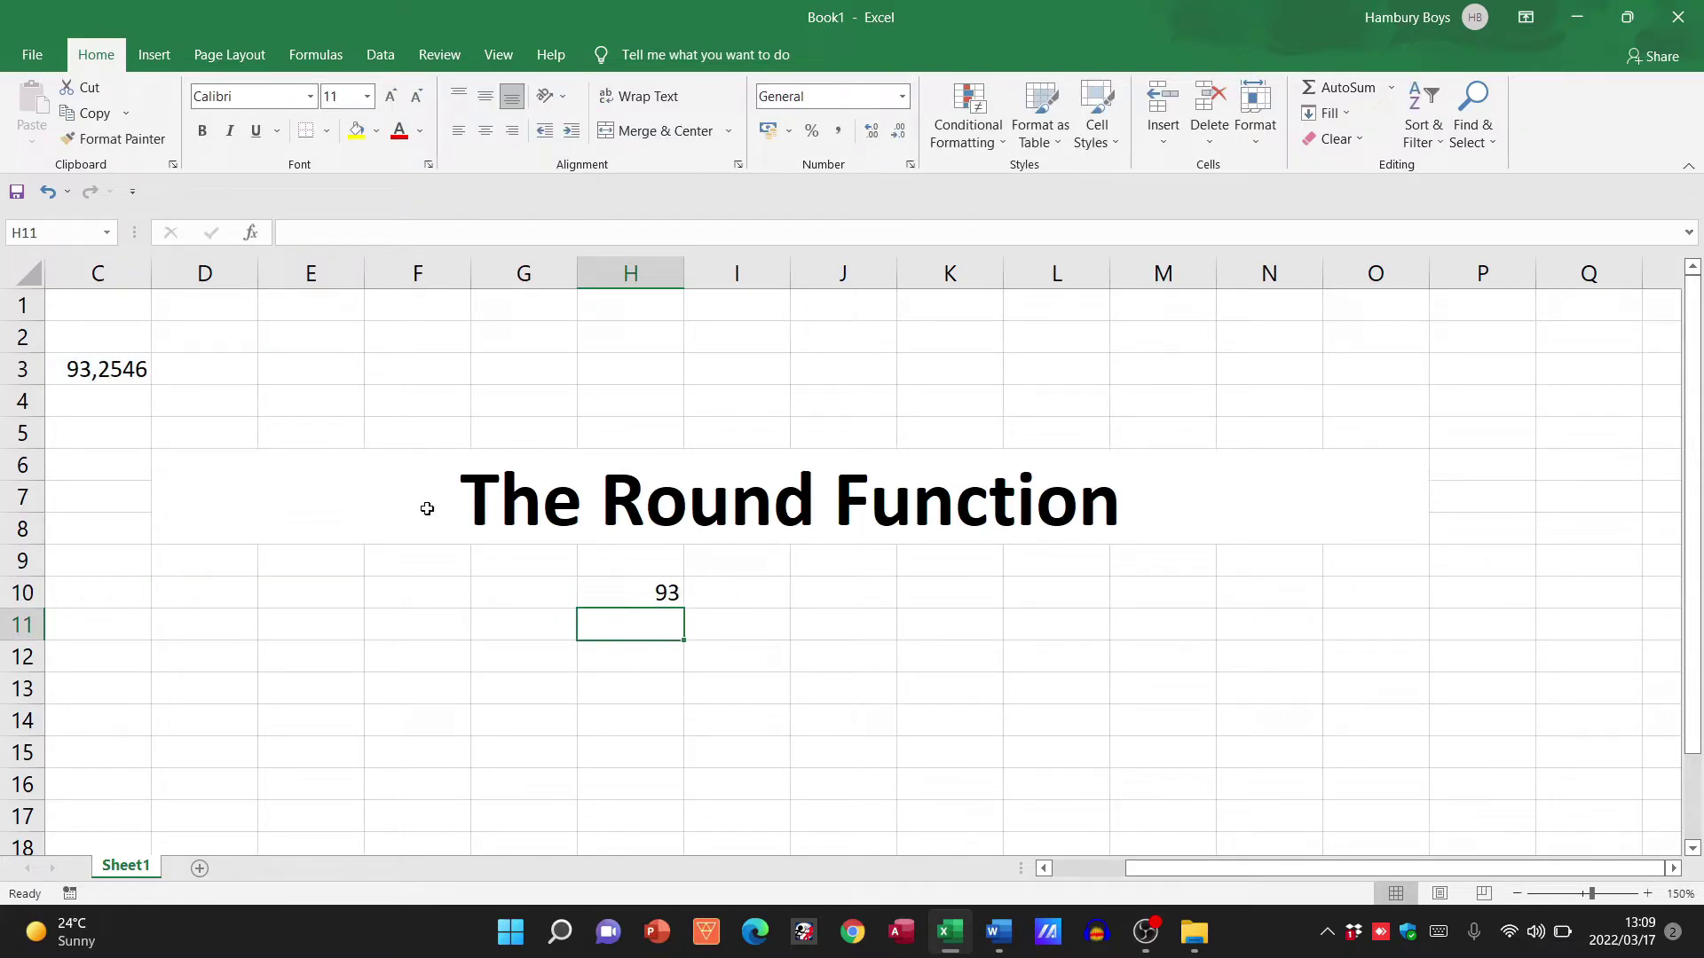
double_click(108, 371)
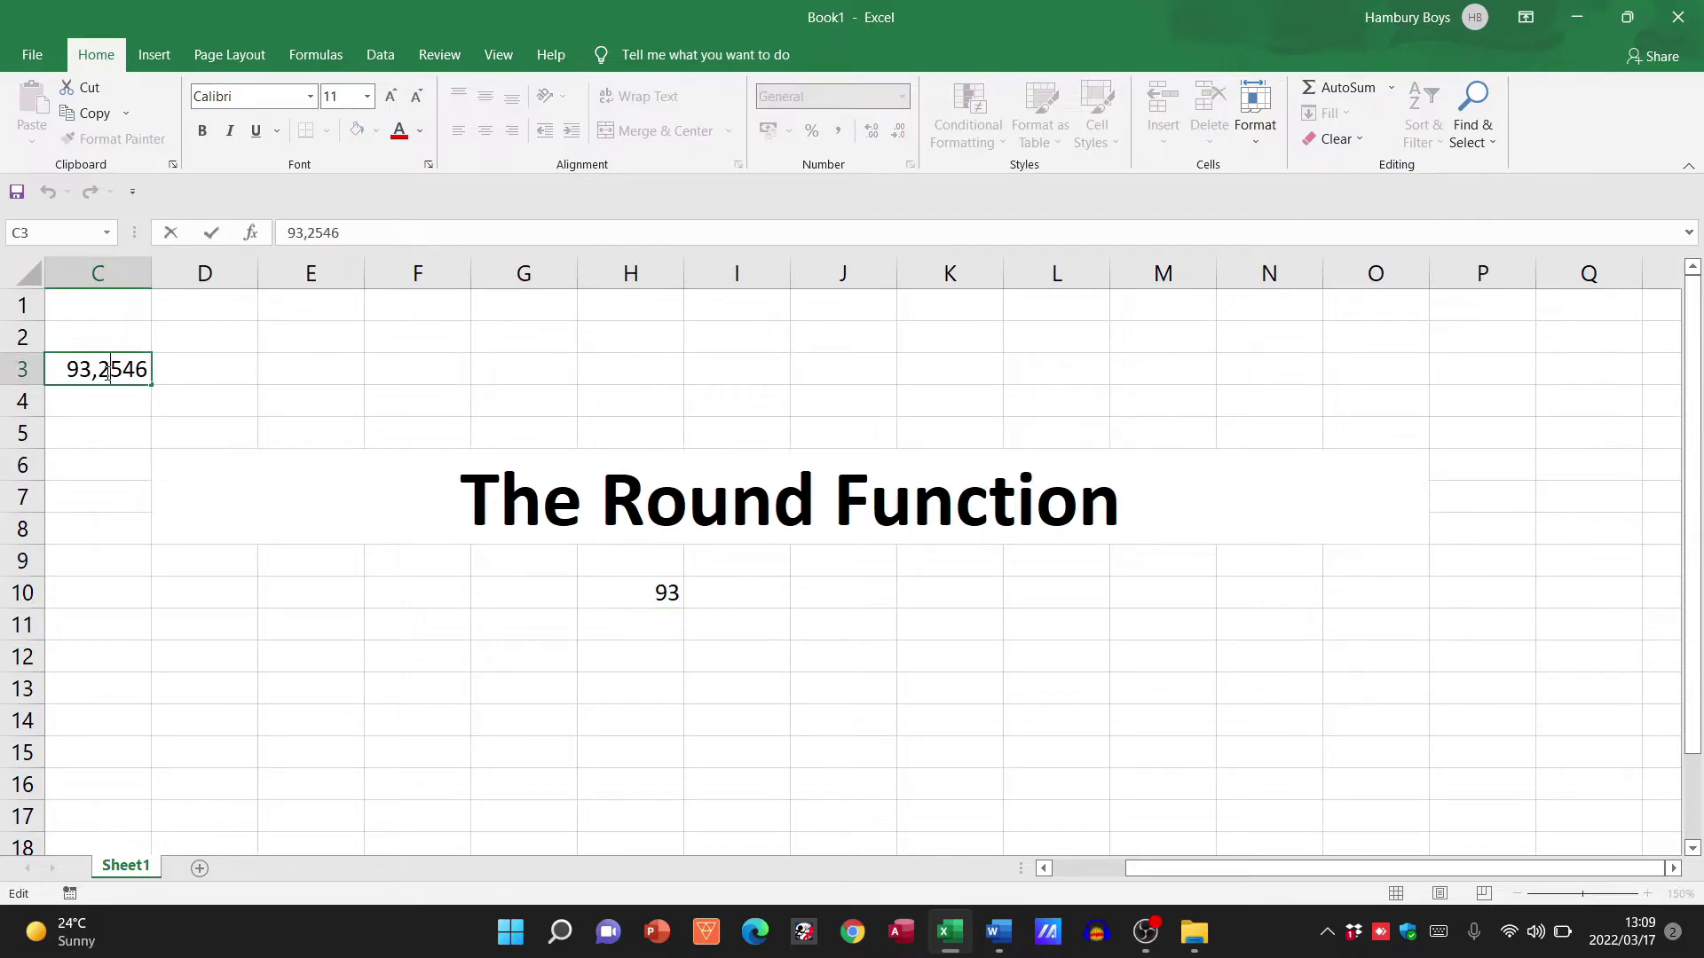
Step: Set C3's first decimal to 4, then 5 (93,5546), and check H10 now shows 94
key("BackSpace")
type("4")
left_click(267, 418)
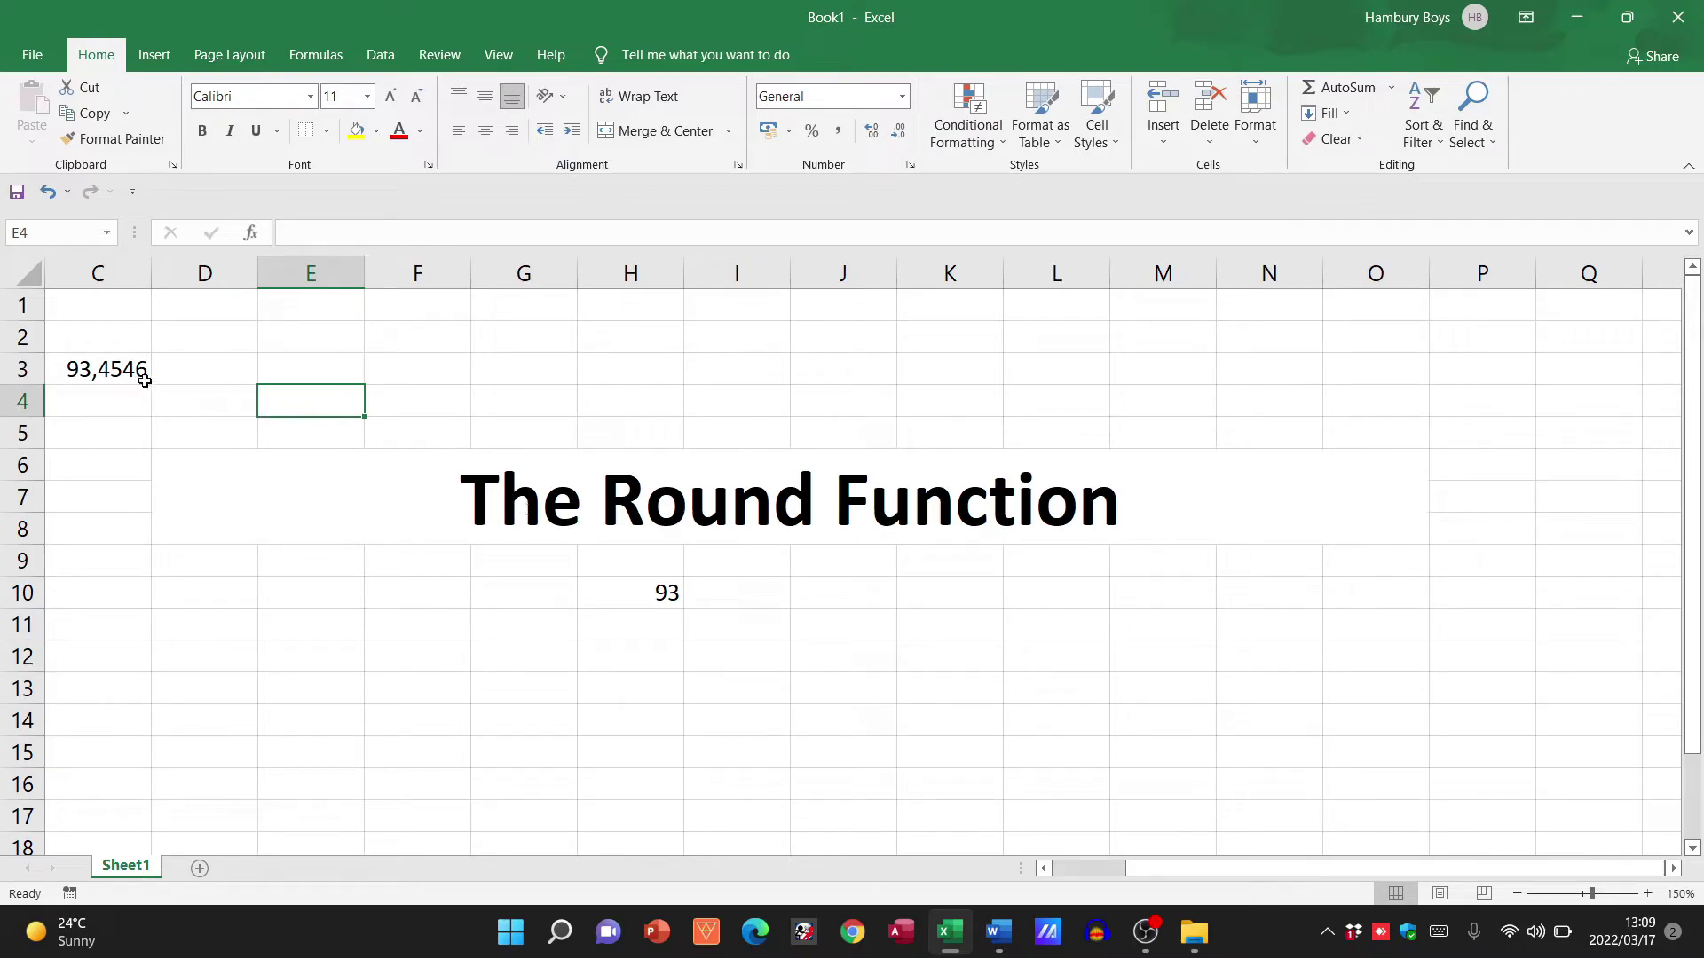
double_click(118, 365)
key("BackSpace")
type("5")
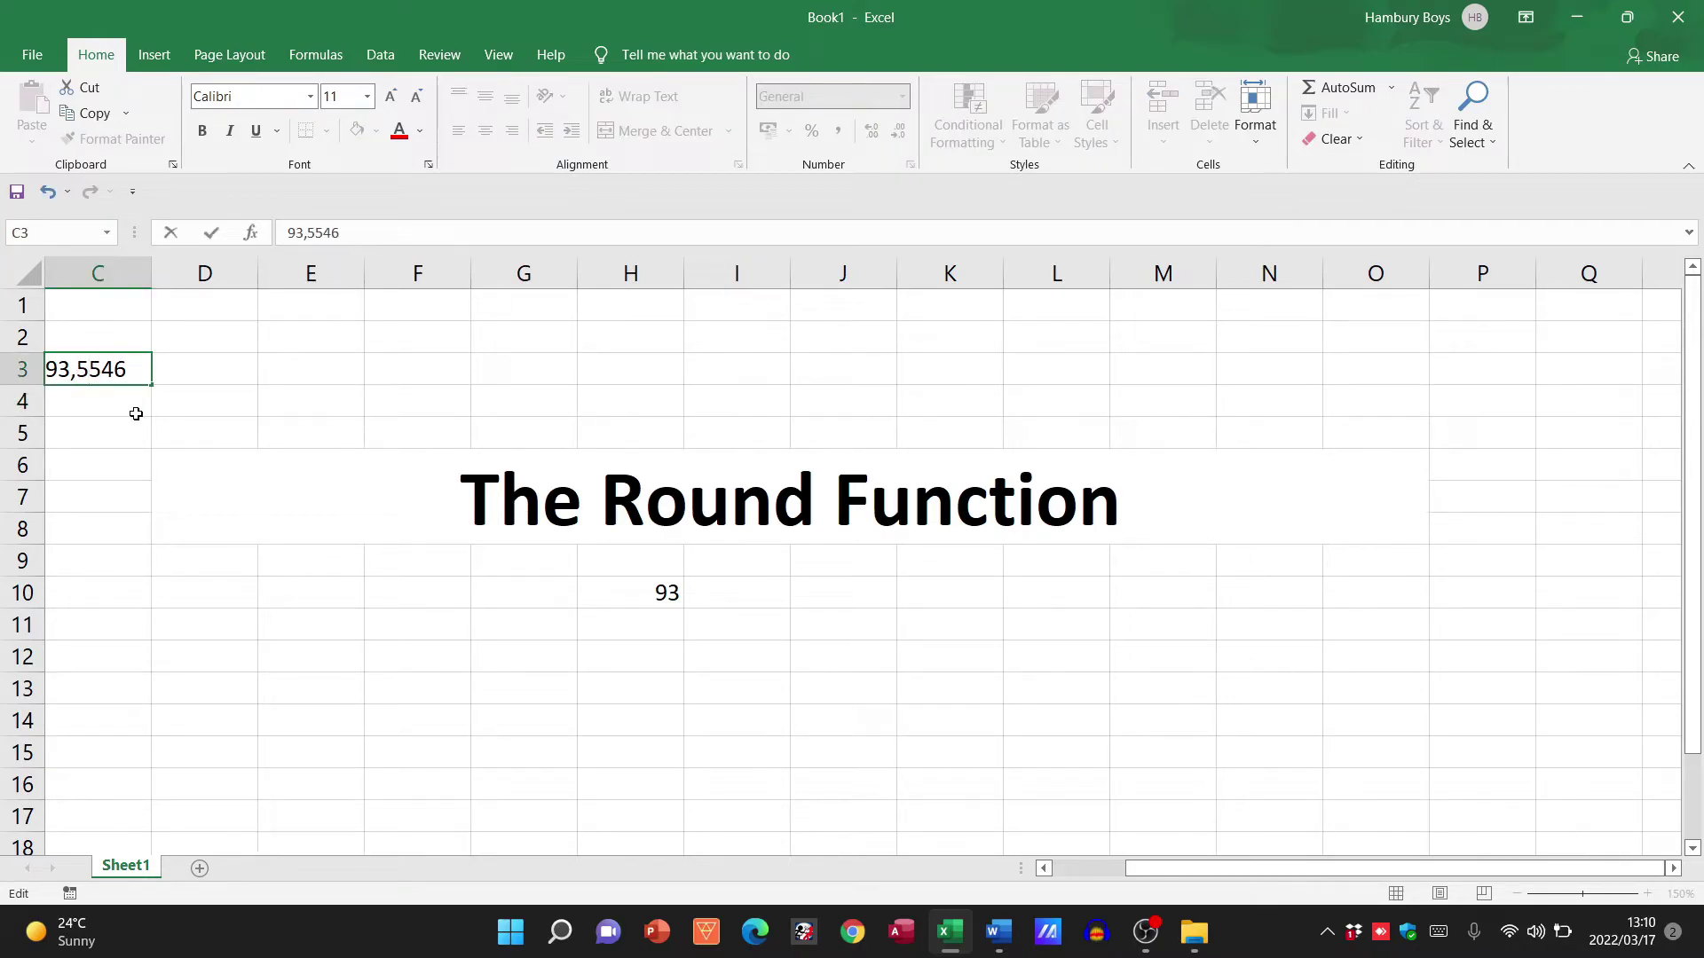
left_click(136, 415)
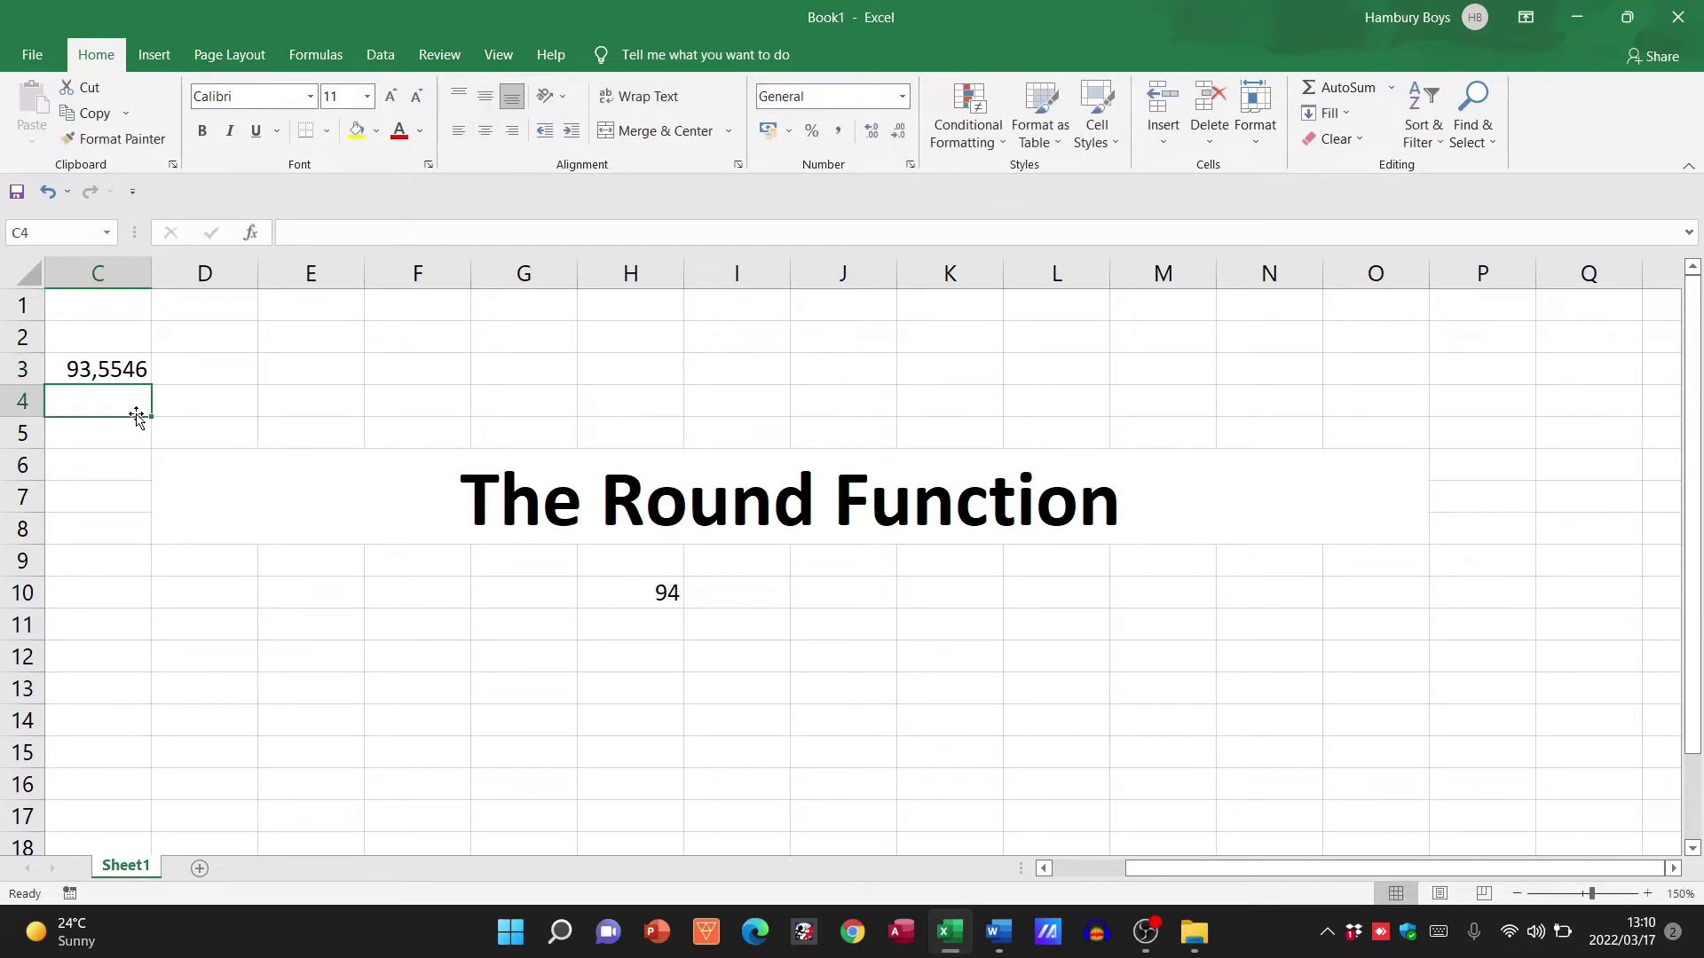
left_click(667, 597)
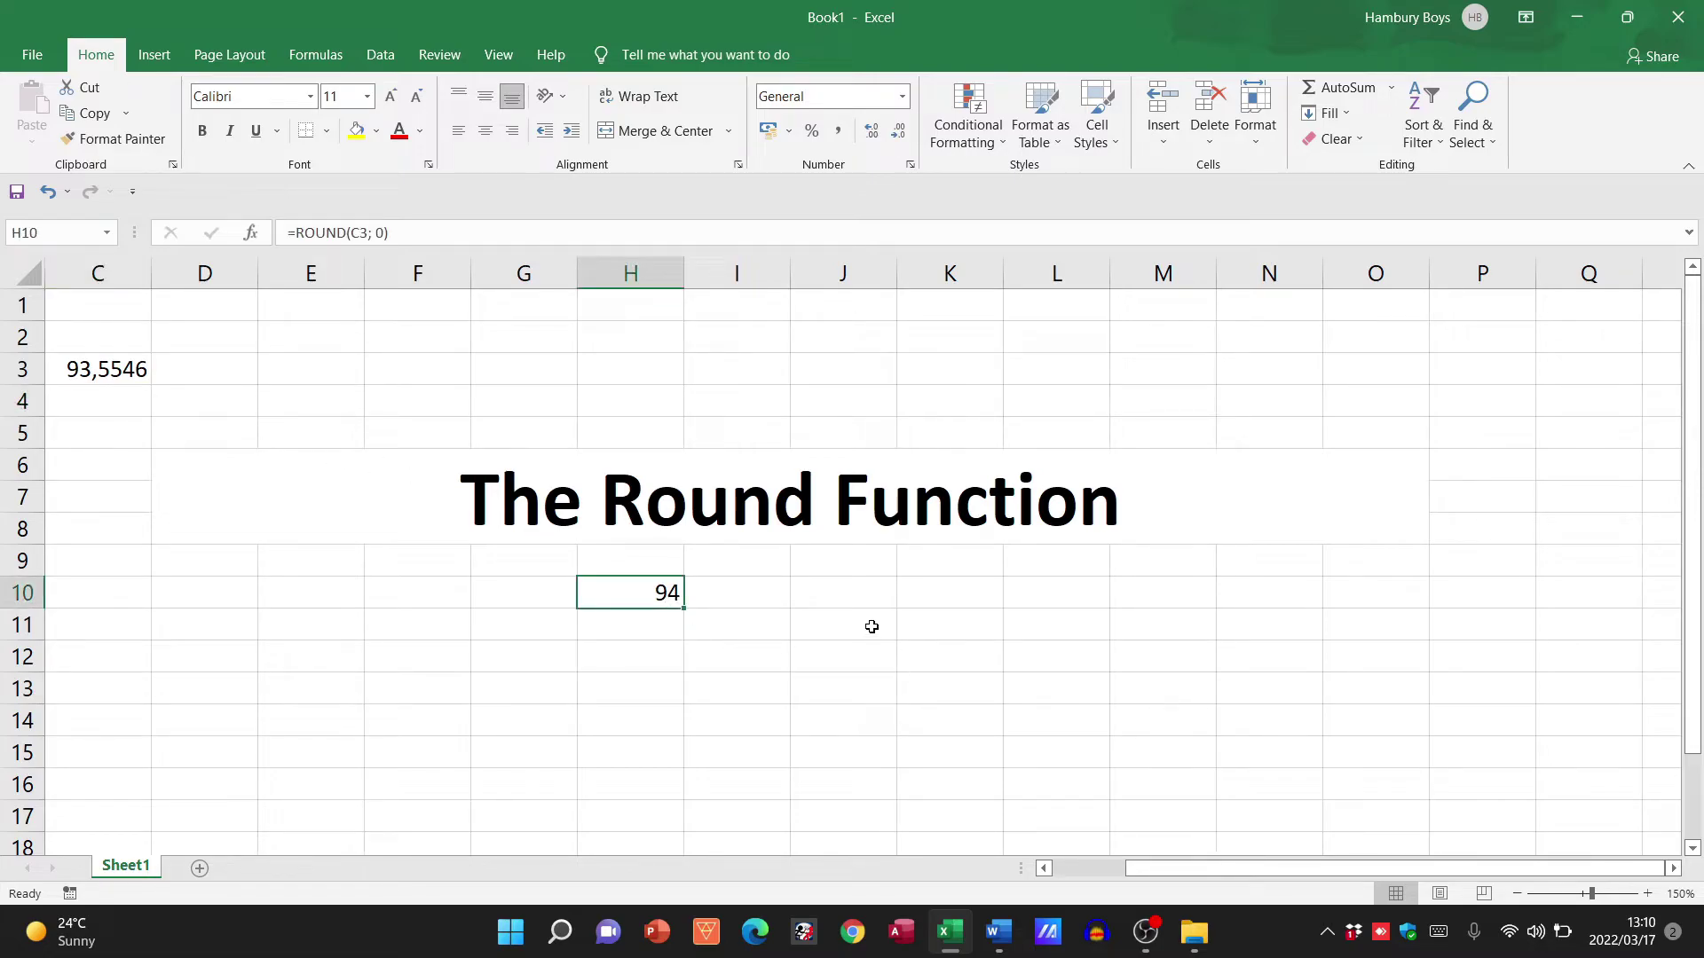
Step: Create a blank PowerPoint presentation and delete its title and subtitle placeholders
left_click(660, 930)
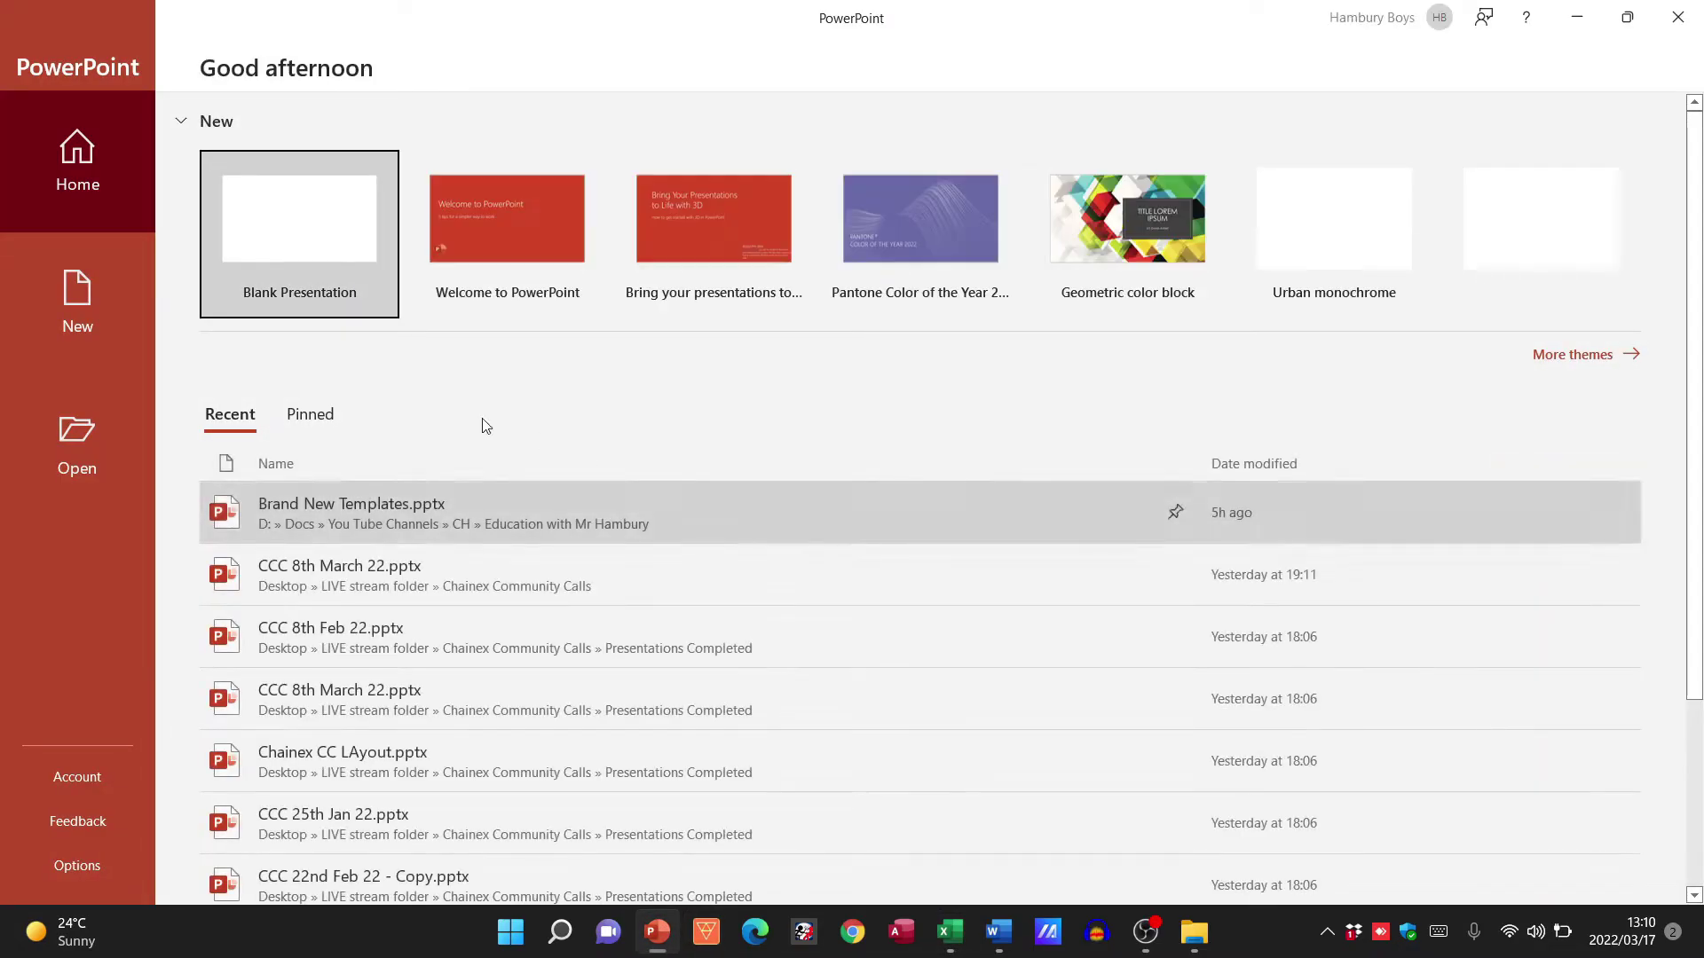
left_click(290, 213)
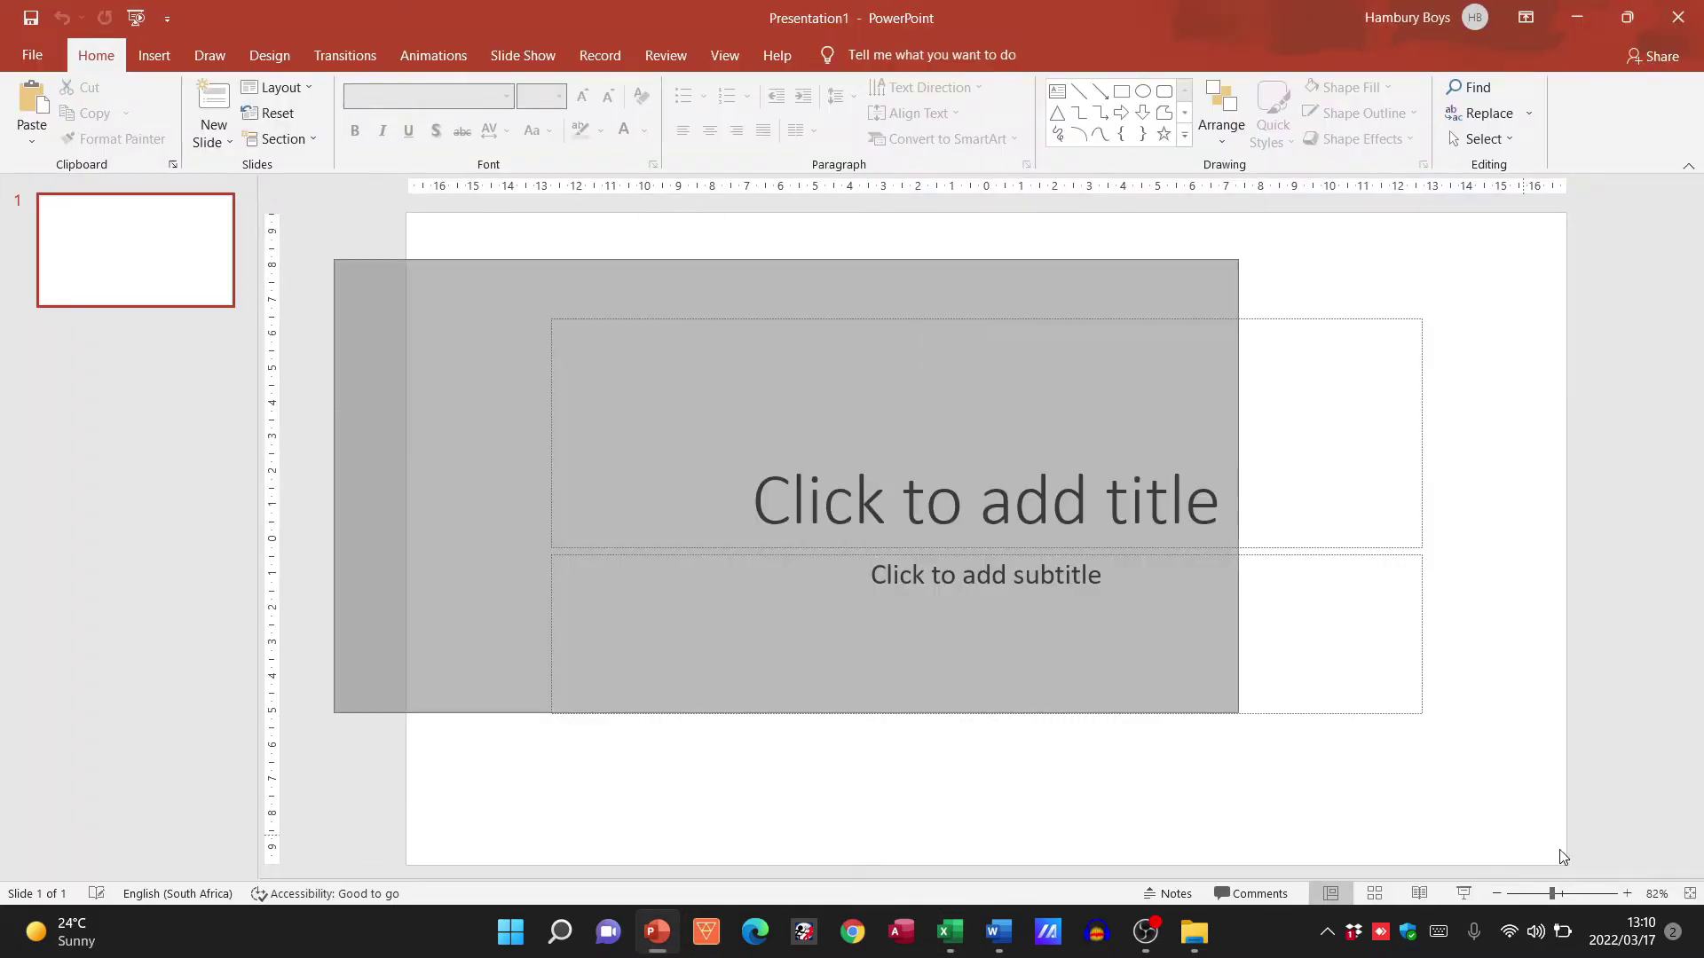
key("ctrl+a")
key("Delete")
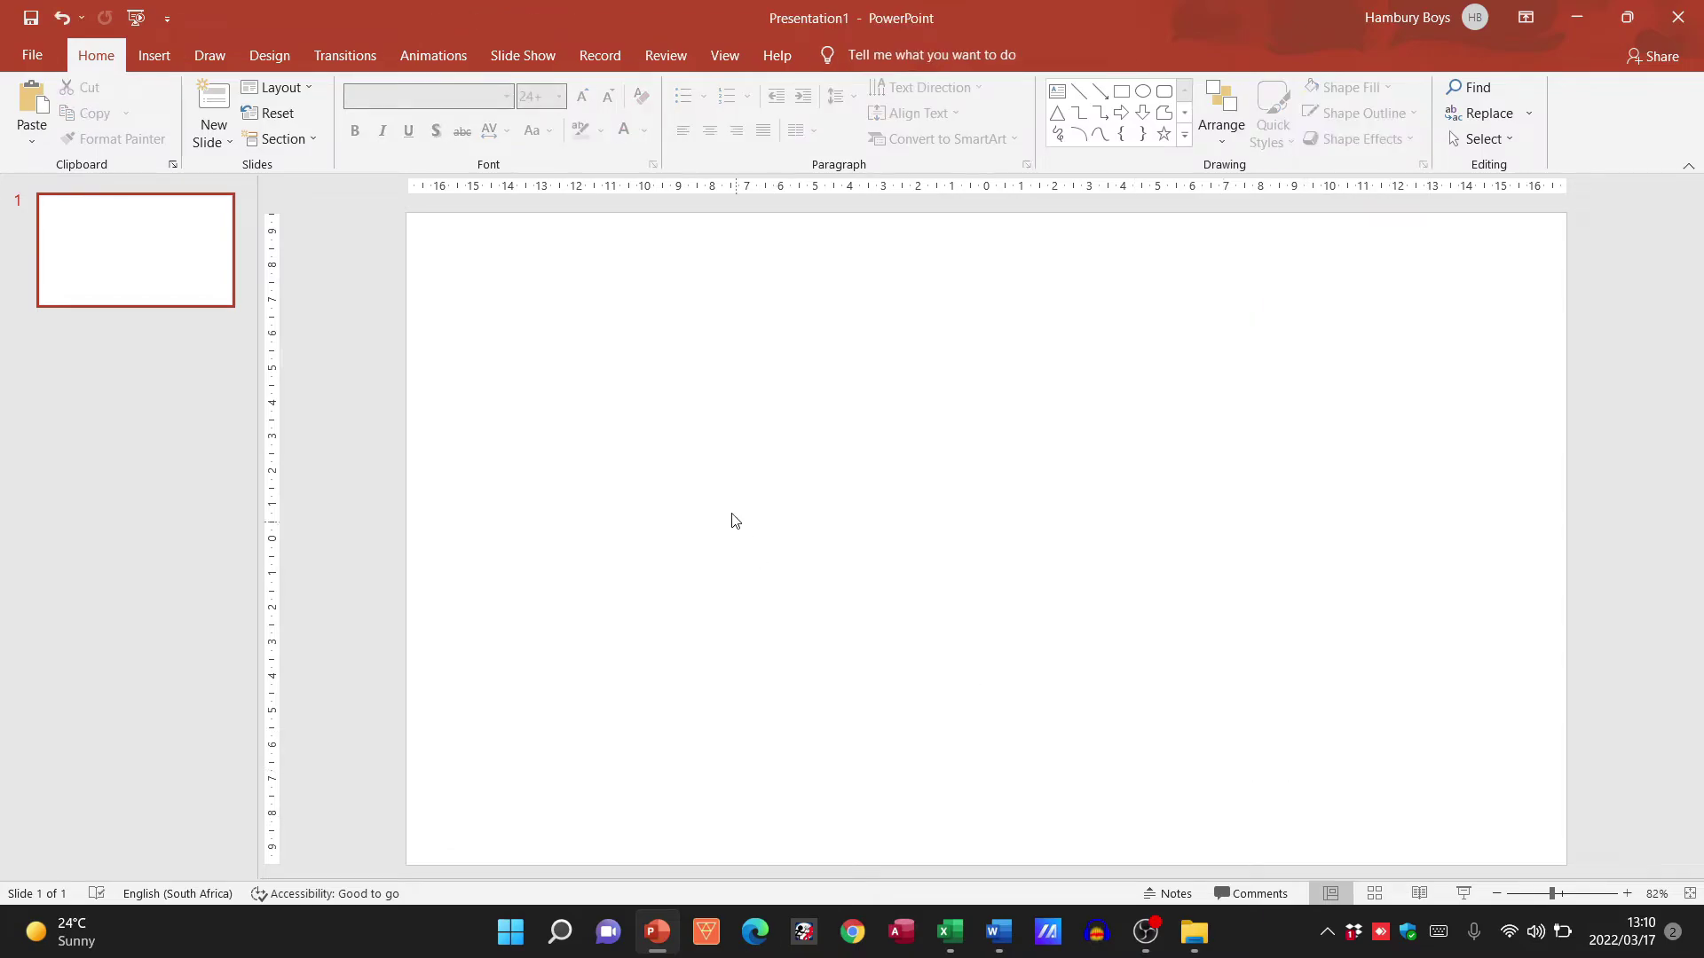
Step: Insert a text box near the slide centre reading =round(C3;0)
left_click(154, 55)
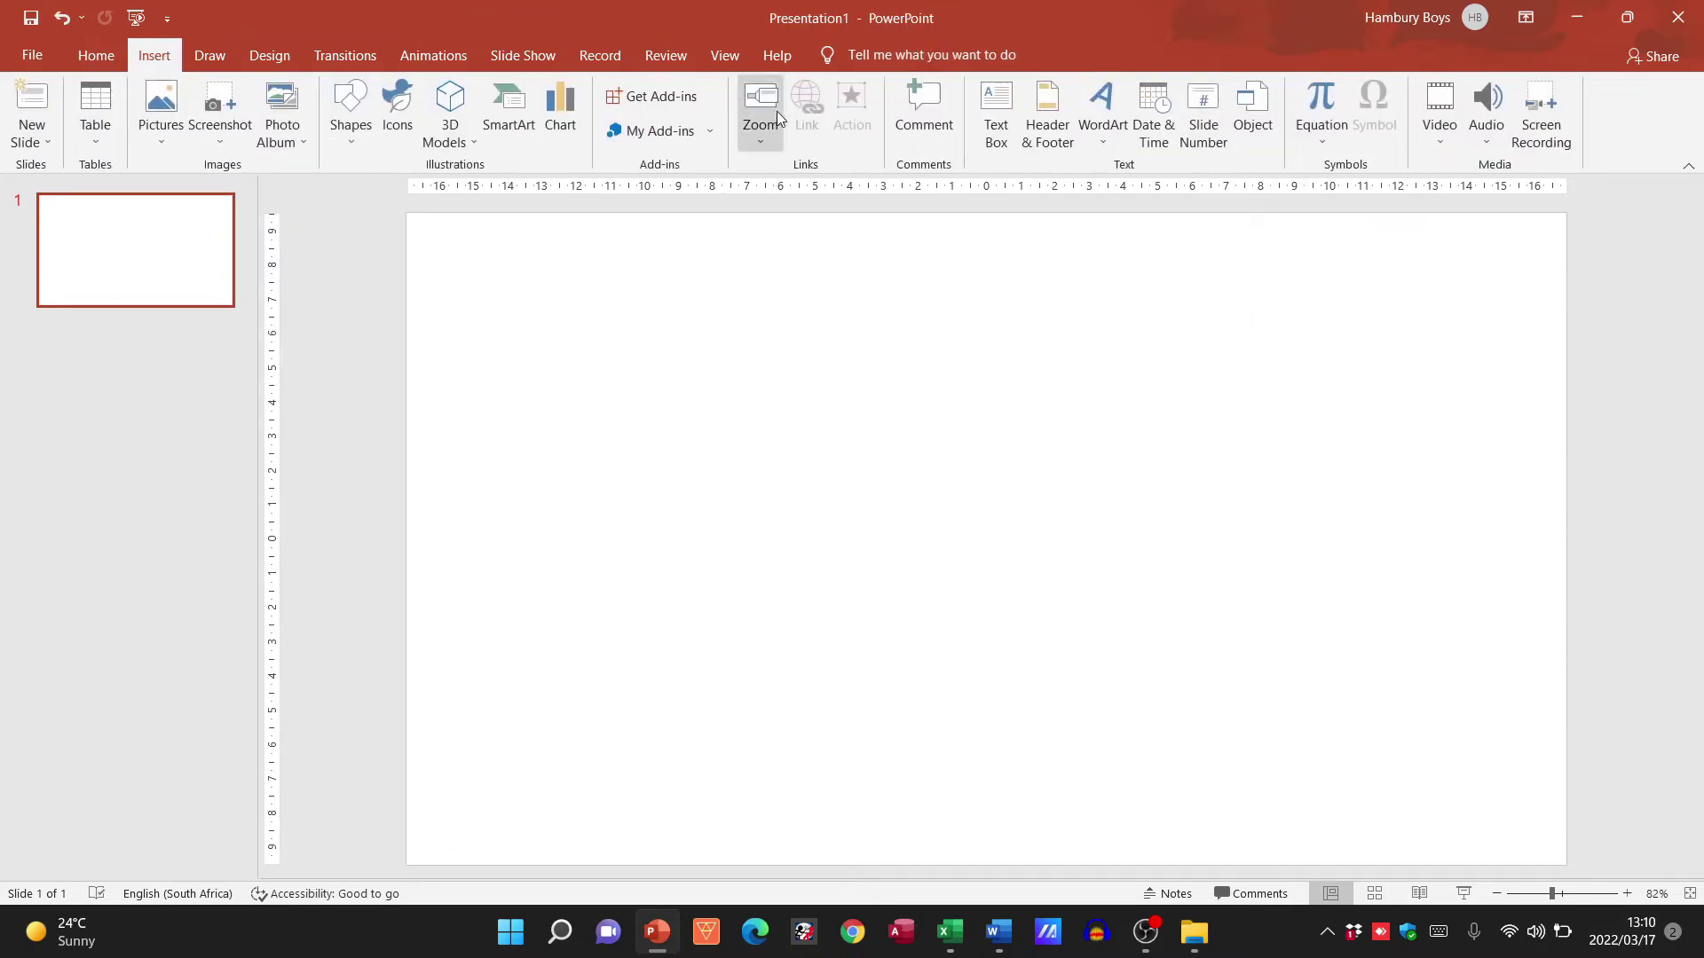
left_click(996, 116)
left_click(866, 460)
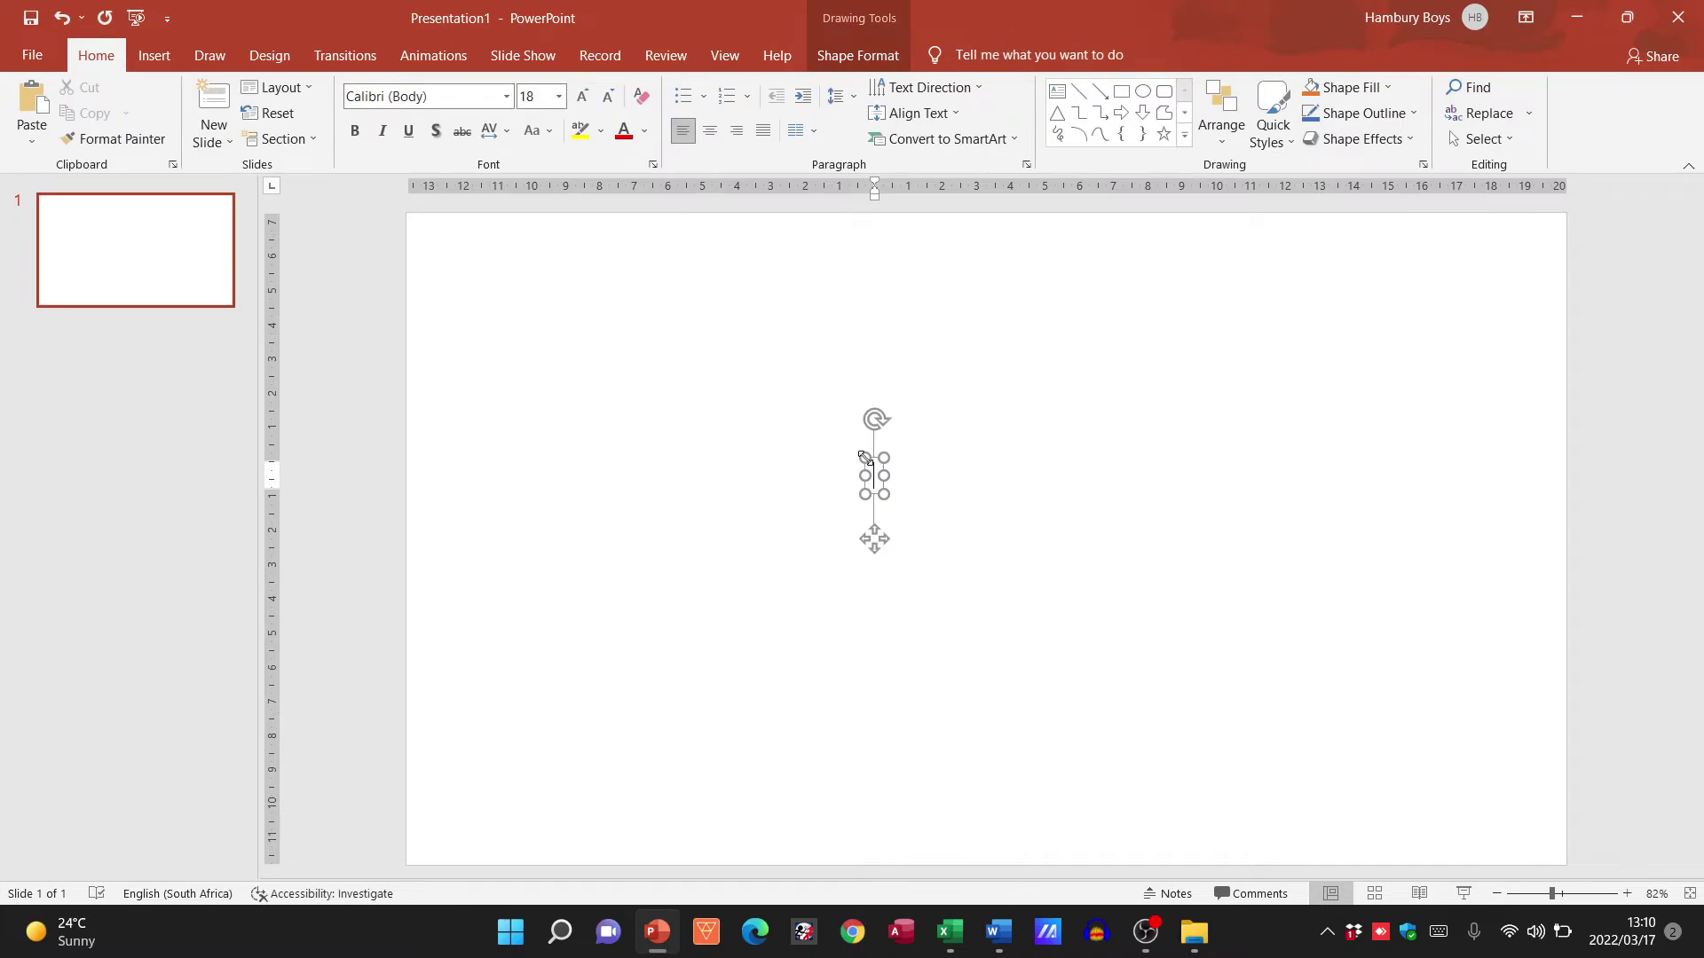
type("=round(")
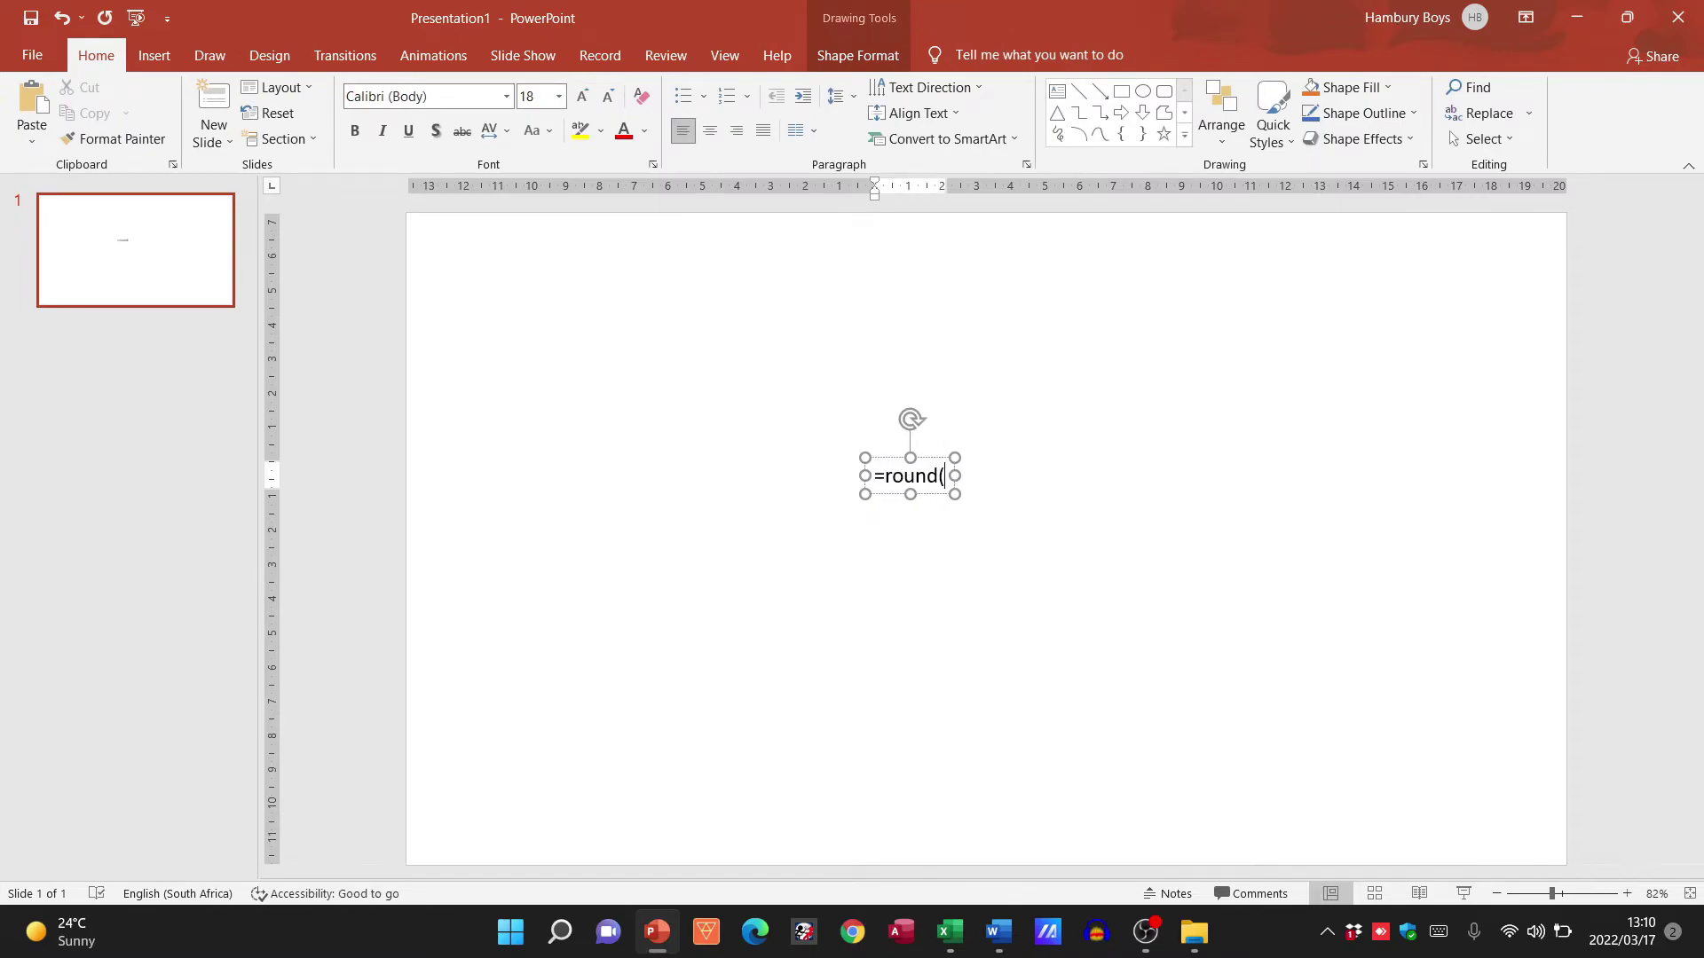
type("C3")
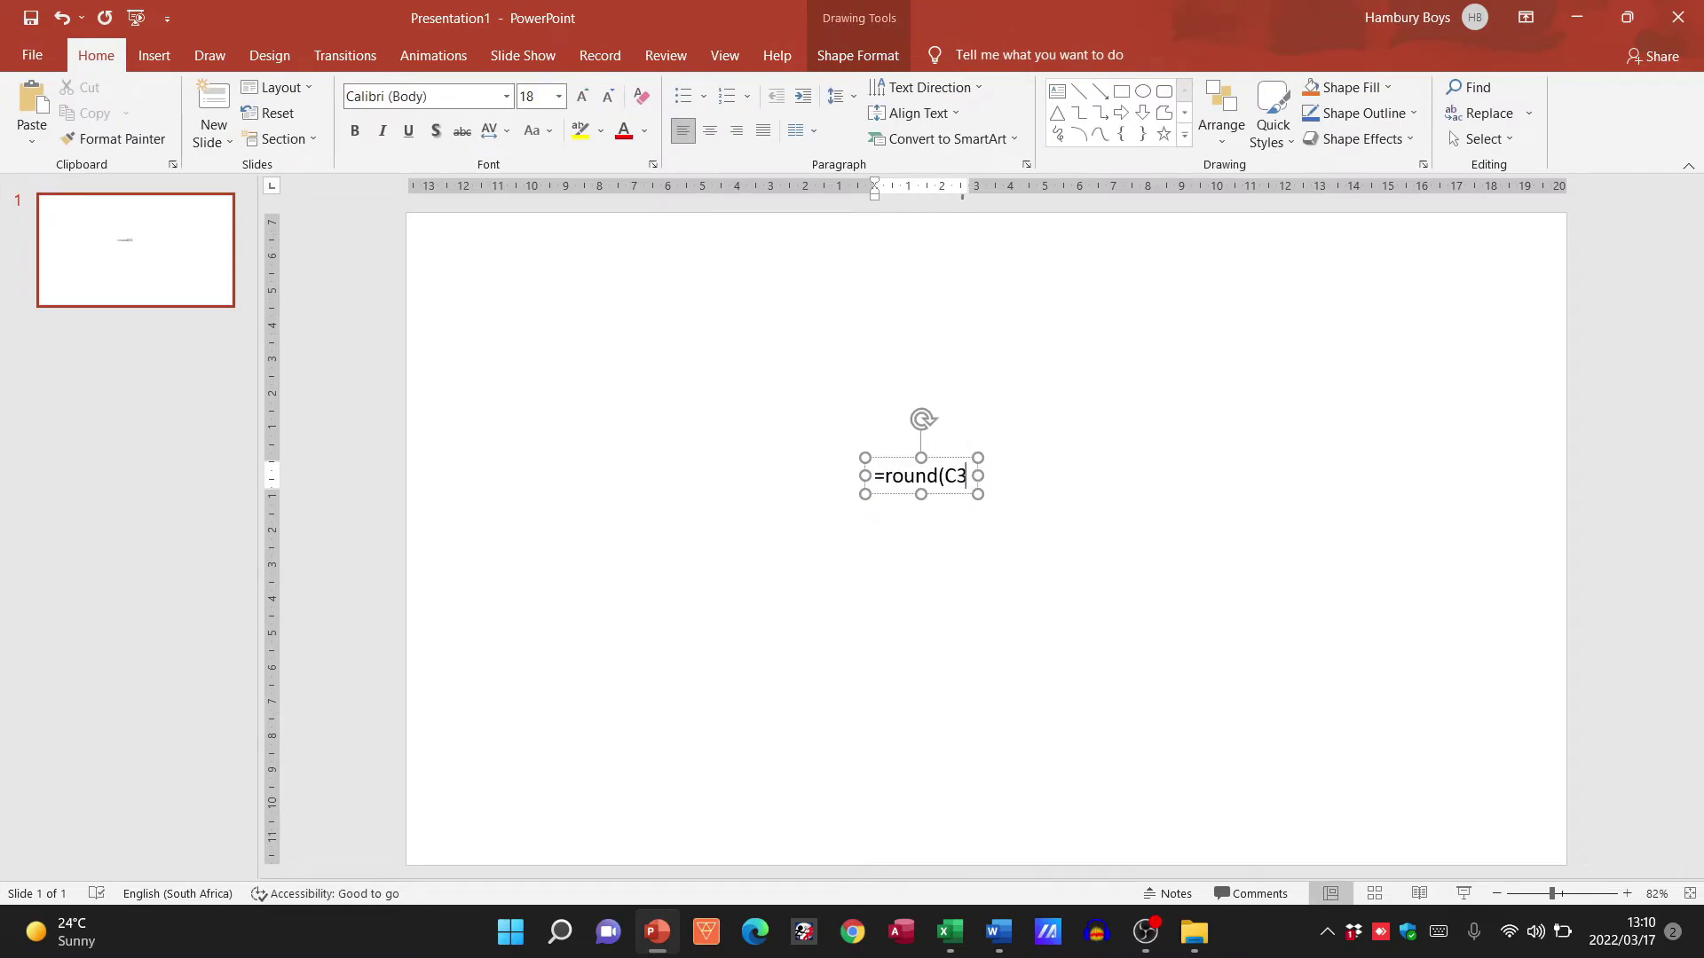
type(";")
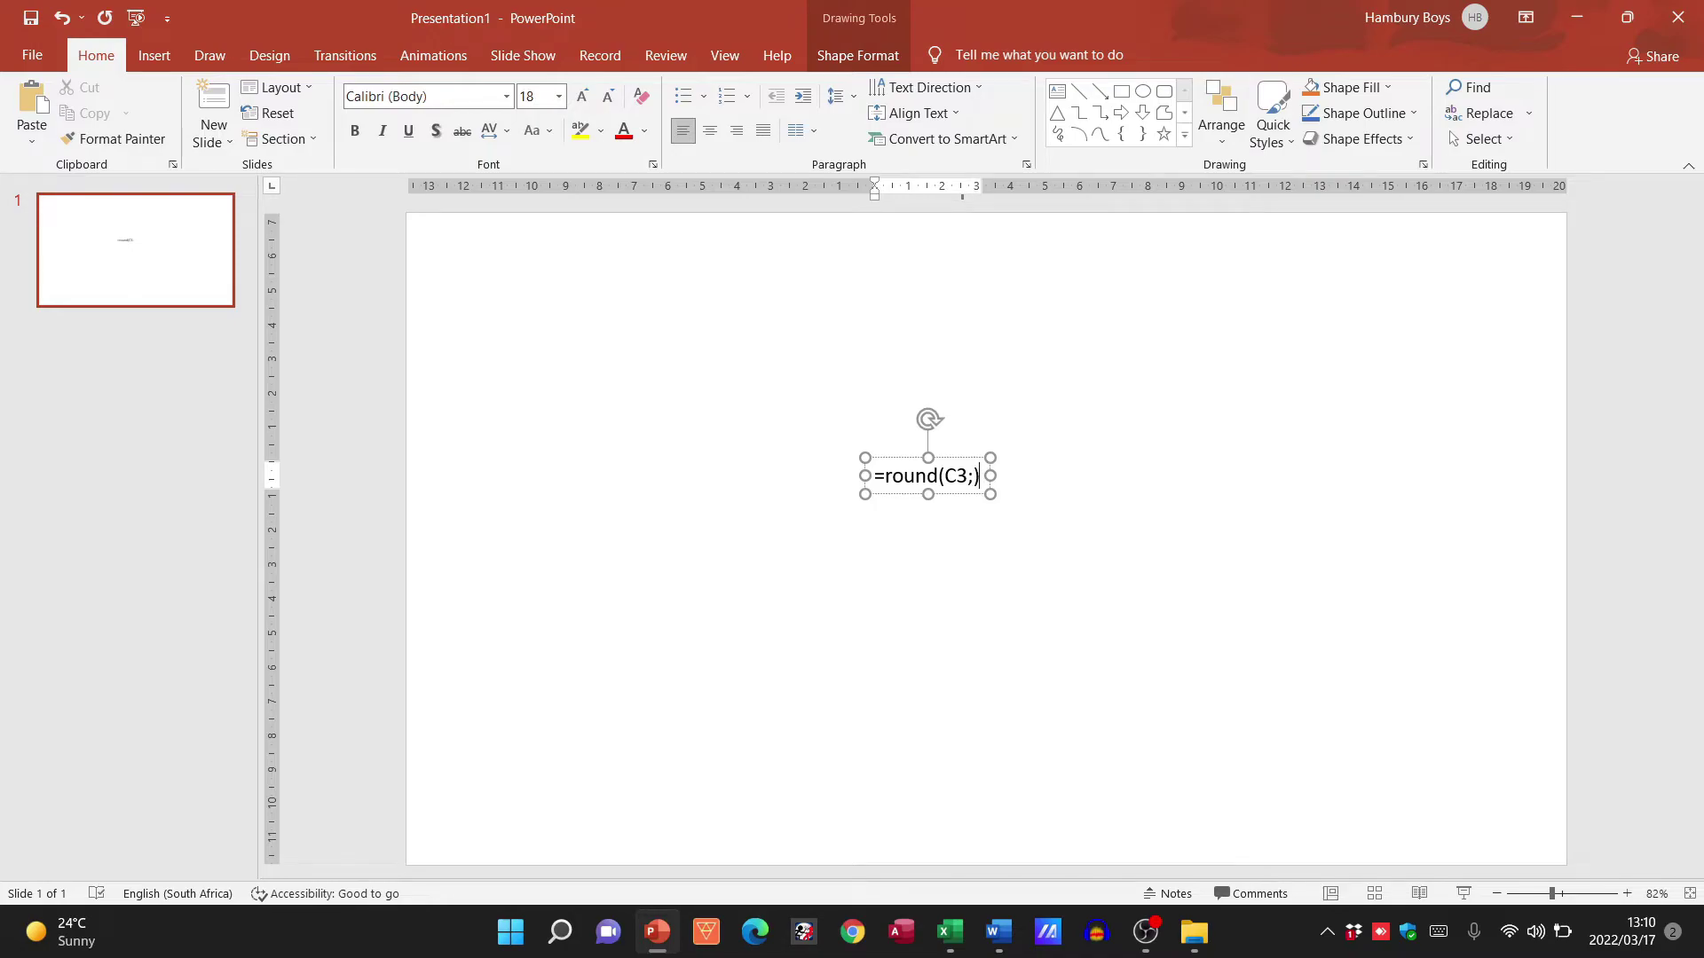
type("0)")
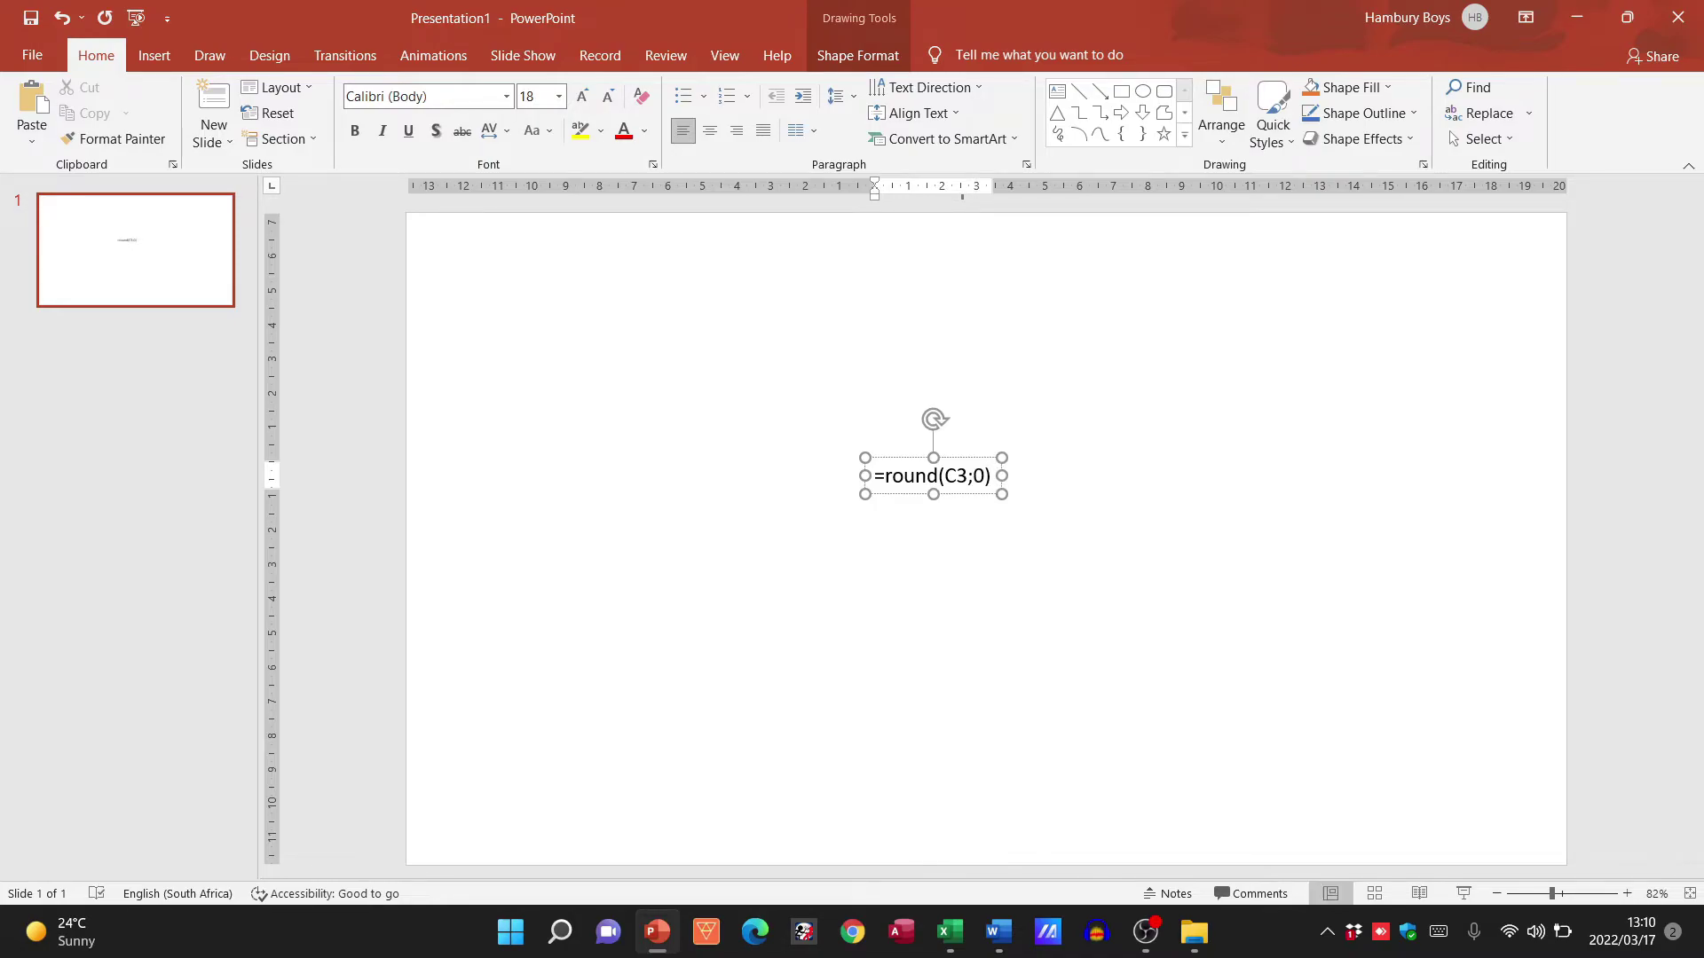
left_click(873, 454)
Step: Enlarge the =round(C3;0) text to 80 pt, move it to the upper centre, and paste a copy
left_click(582, 96)
left_click(583, 96)
left_click(582, 96)
left_click(582, 96)
left_click(582, 96)
left_click(582, 96)
left_click(582, 96)
left_click(582, 96)
left_click(582, 96)
left_click(582, 96)
left_click(582, 96)
left_click(582, 96)
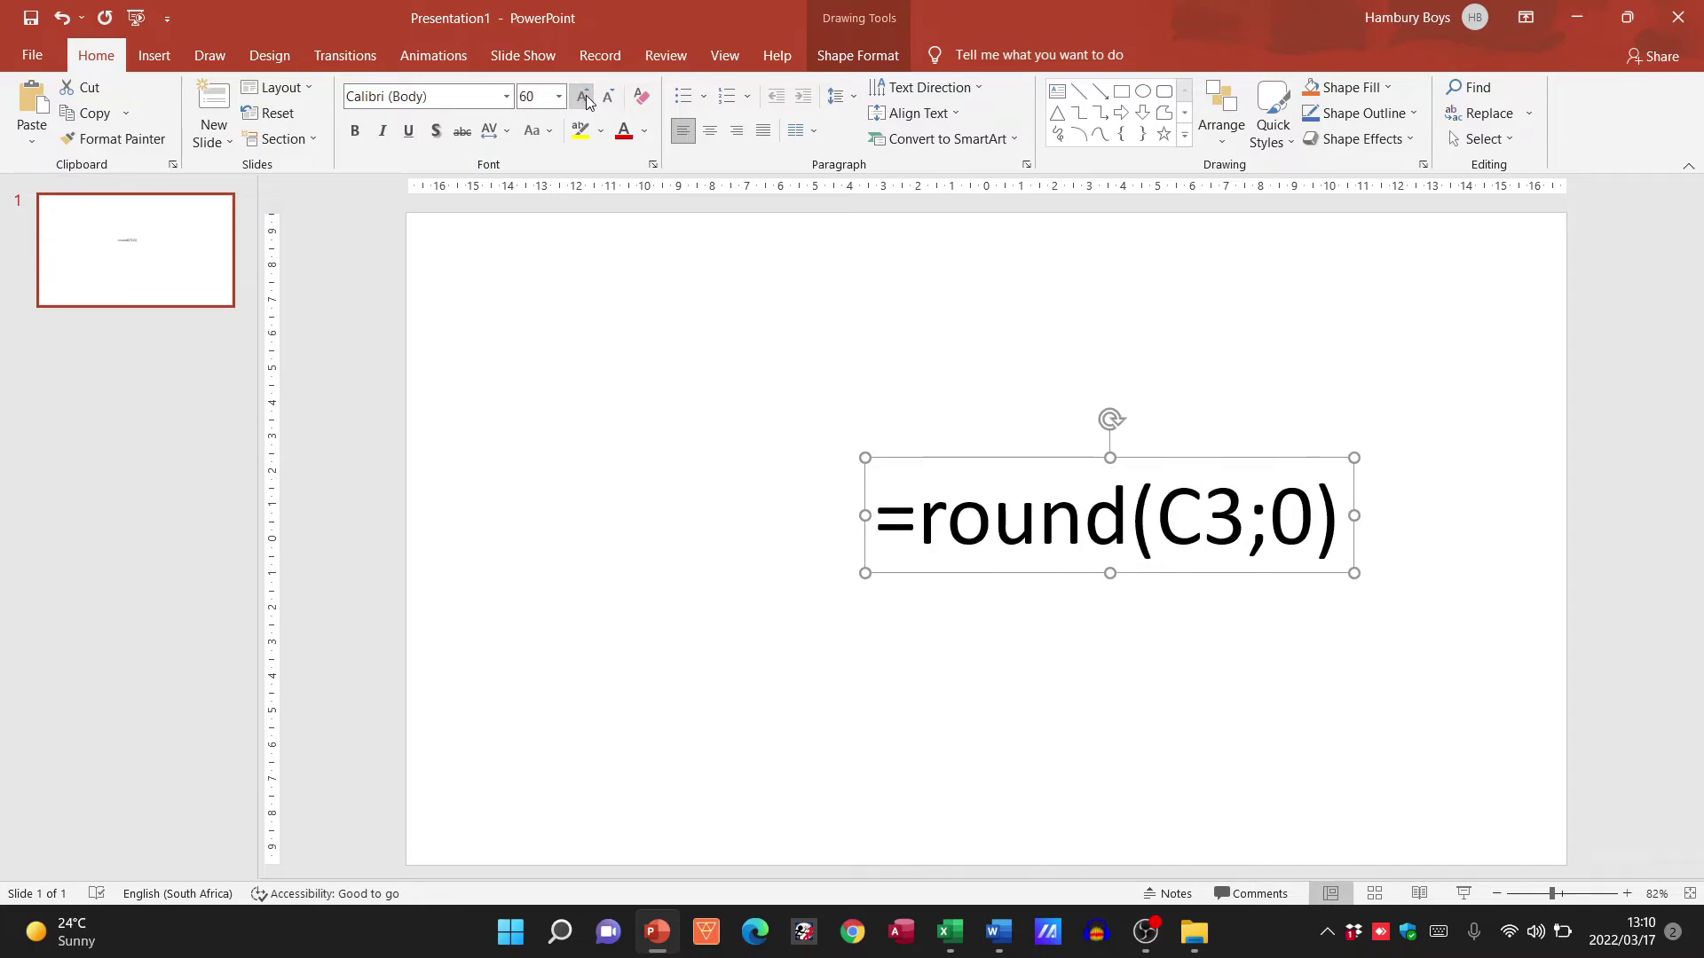
left_click(582, 95)
left_click_drag(1361, 455, 1188, 321)
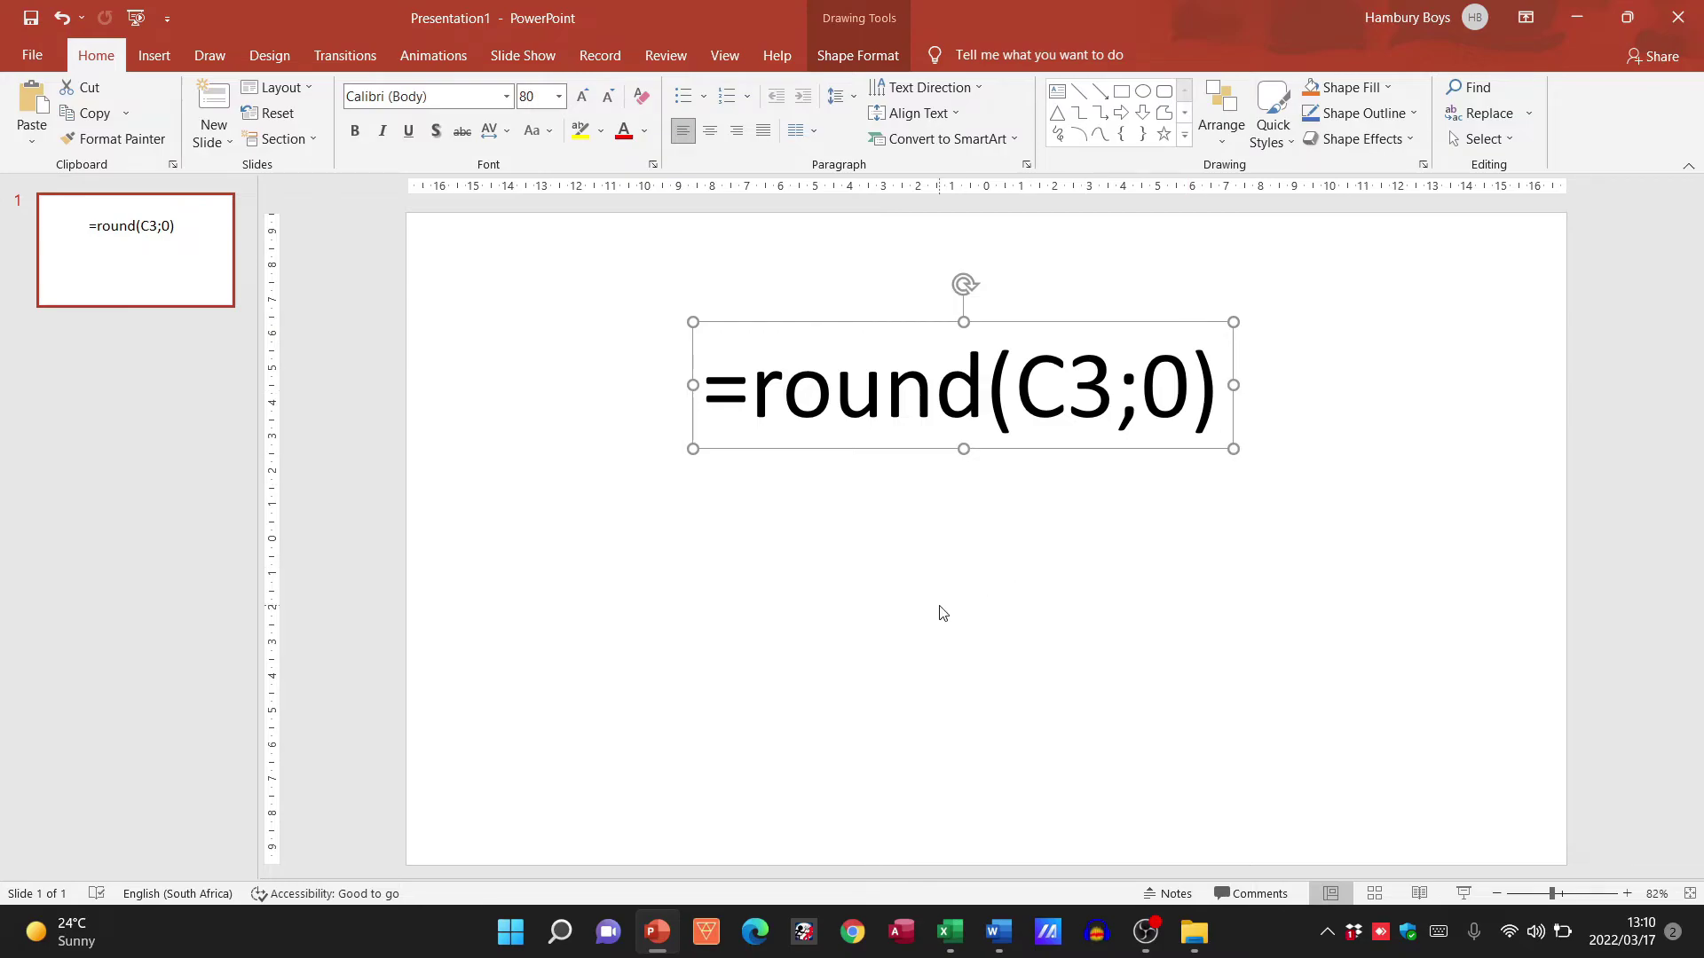
key("ctrl+v")
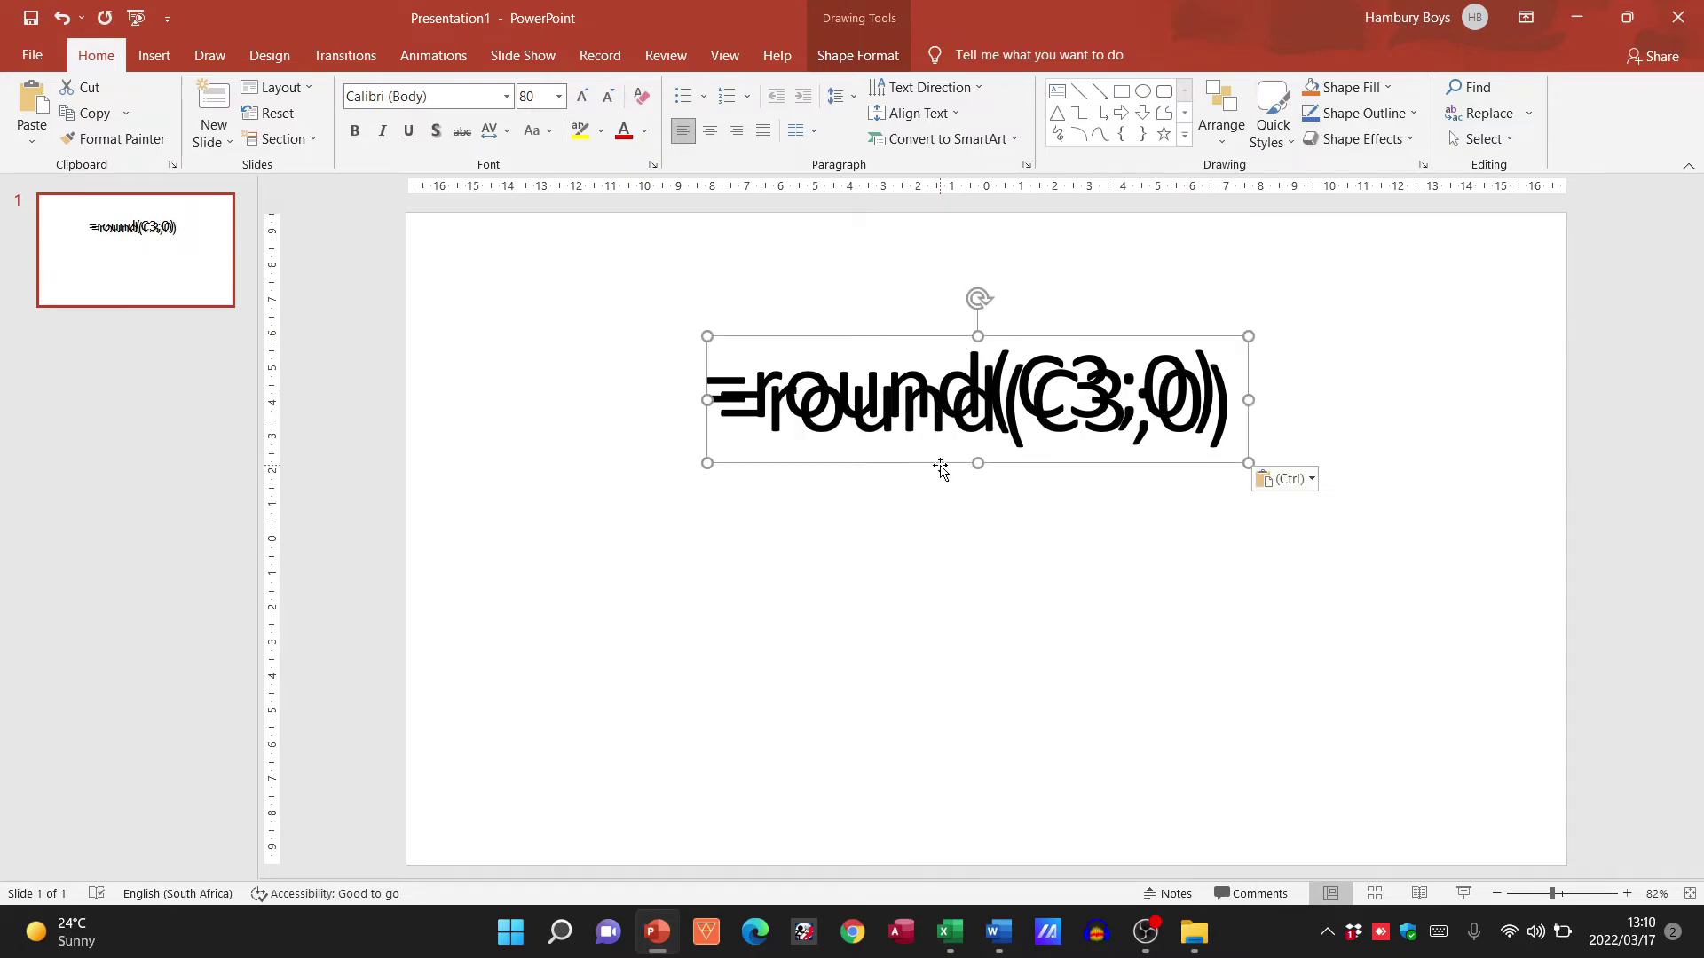
Step: Move the copy below the first line and edit it to read =average(C4)
left_click_drag(940, 472, 882, 601)
left_click_drag(716, 566, 939, 566)
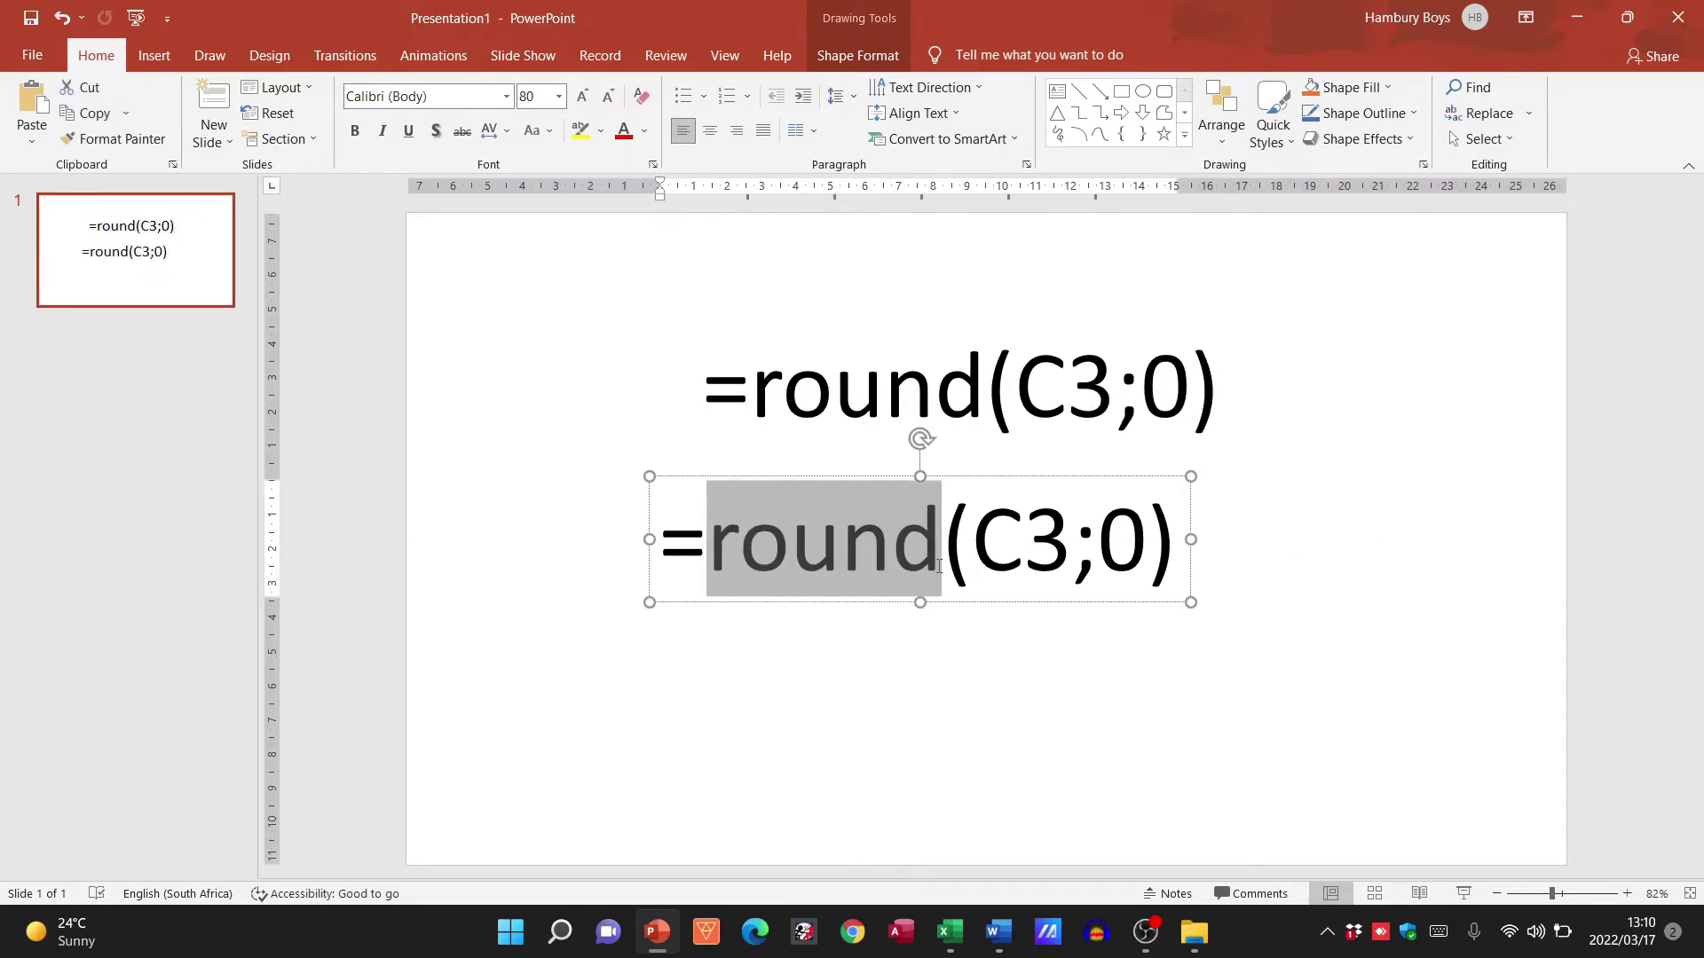
type("average")
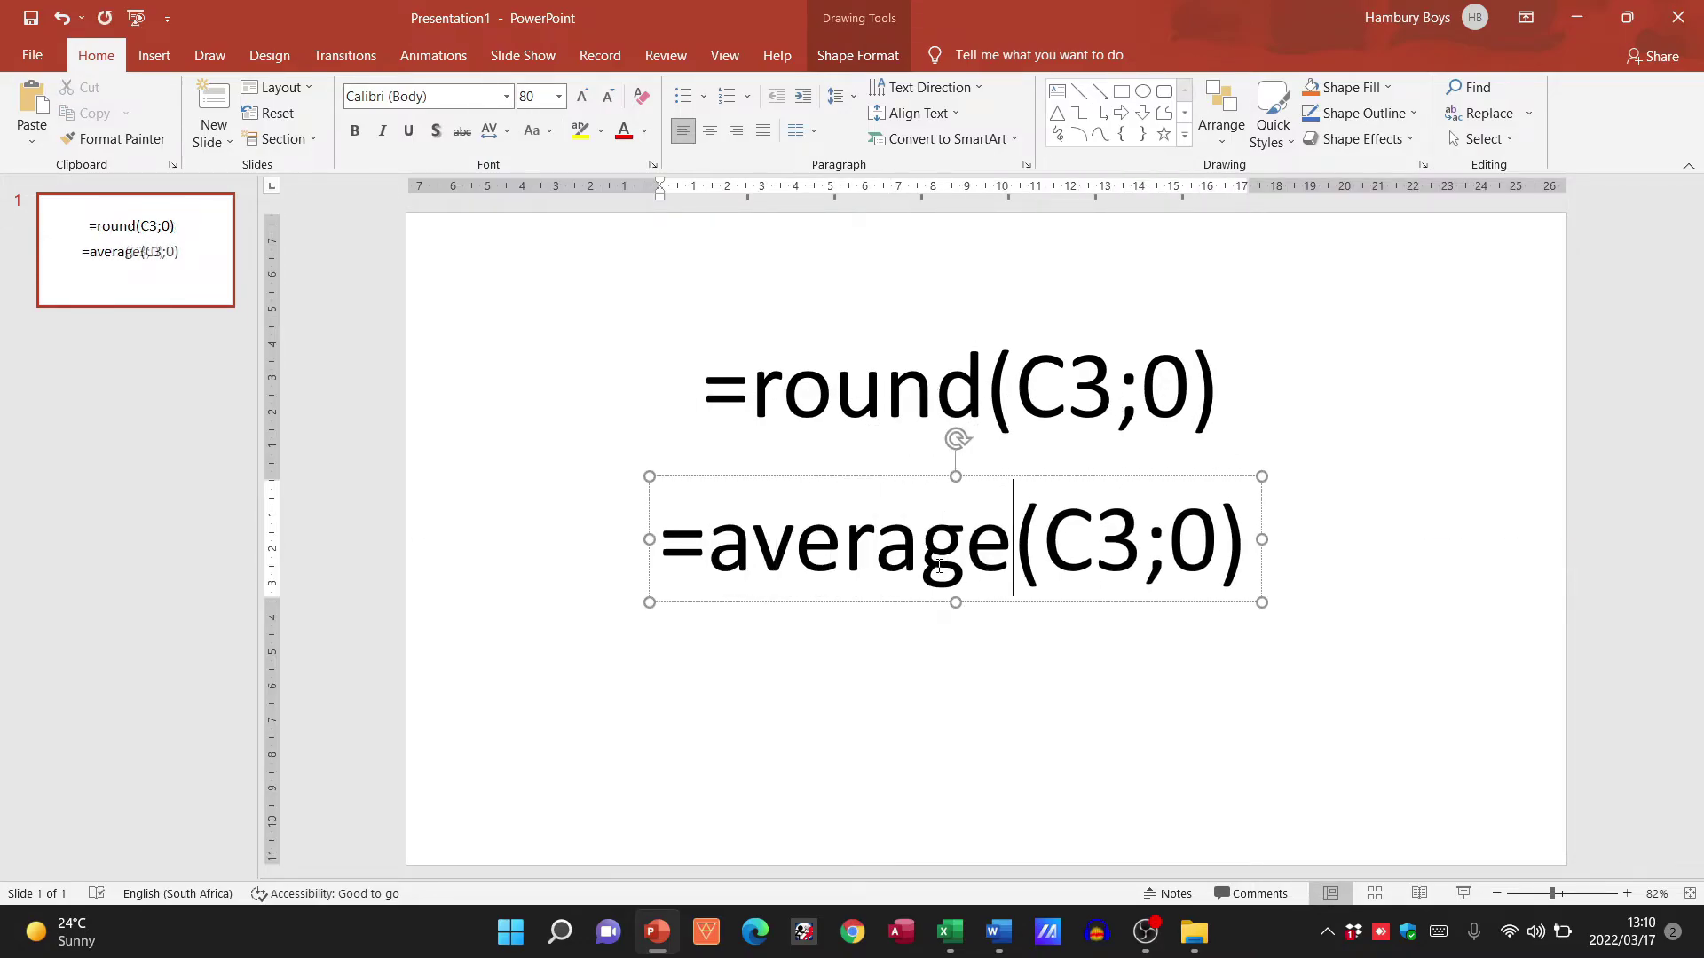
left_click_drag(1143, 537, 1204, 539)
key("BackSpace")
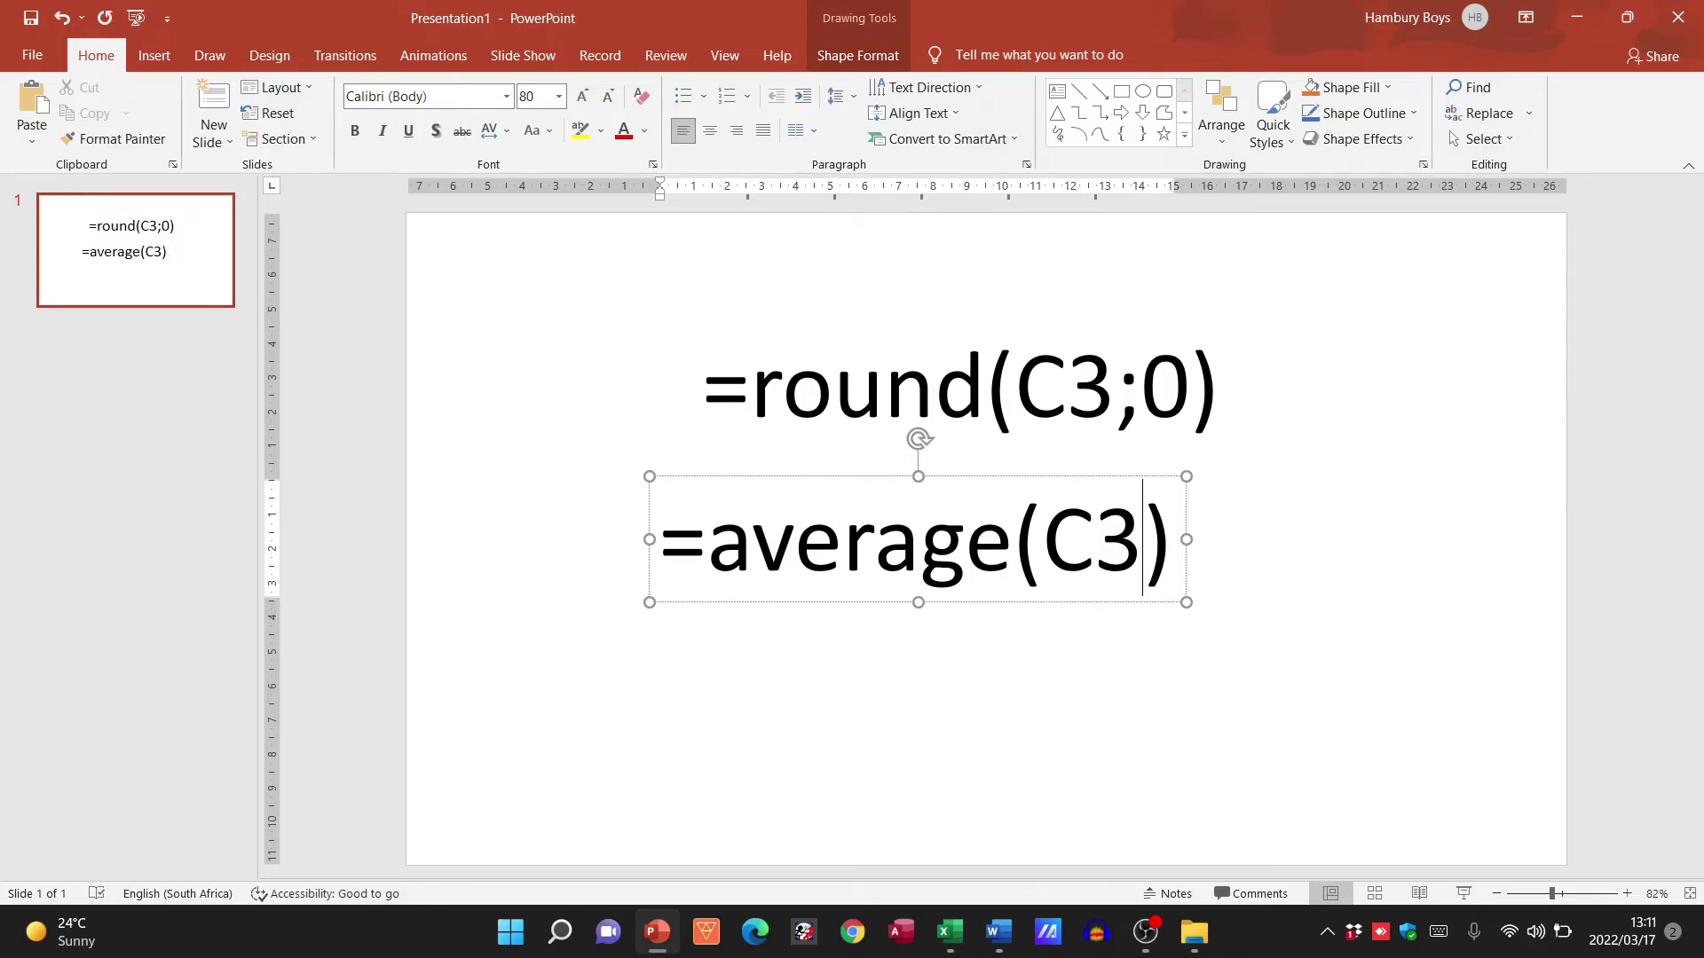
key("BackSpace")
type("4")
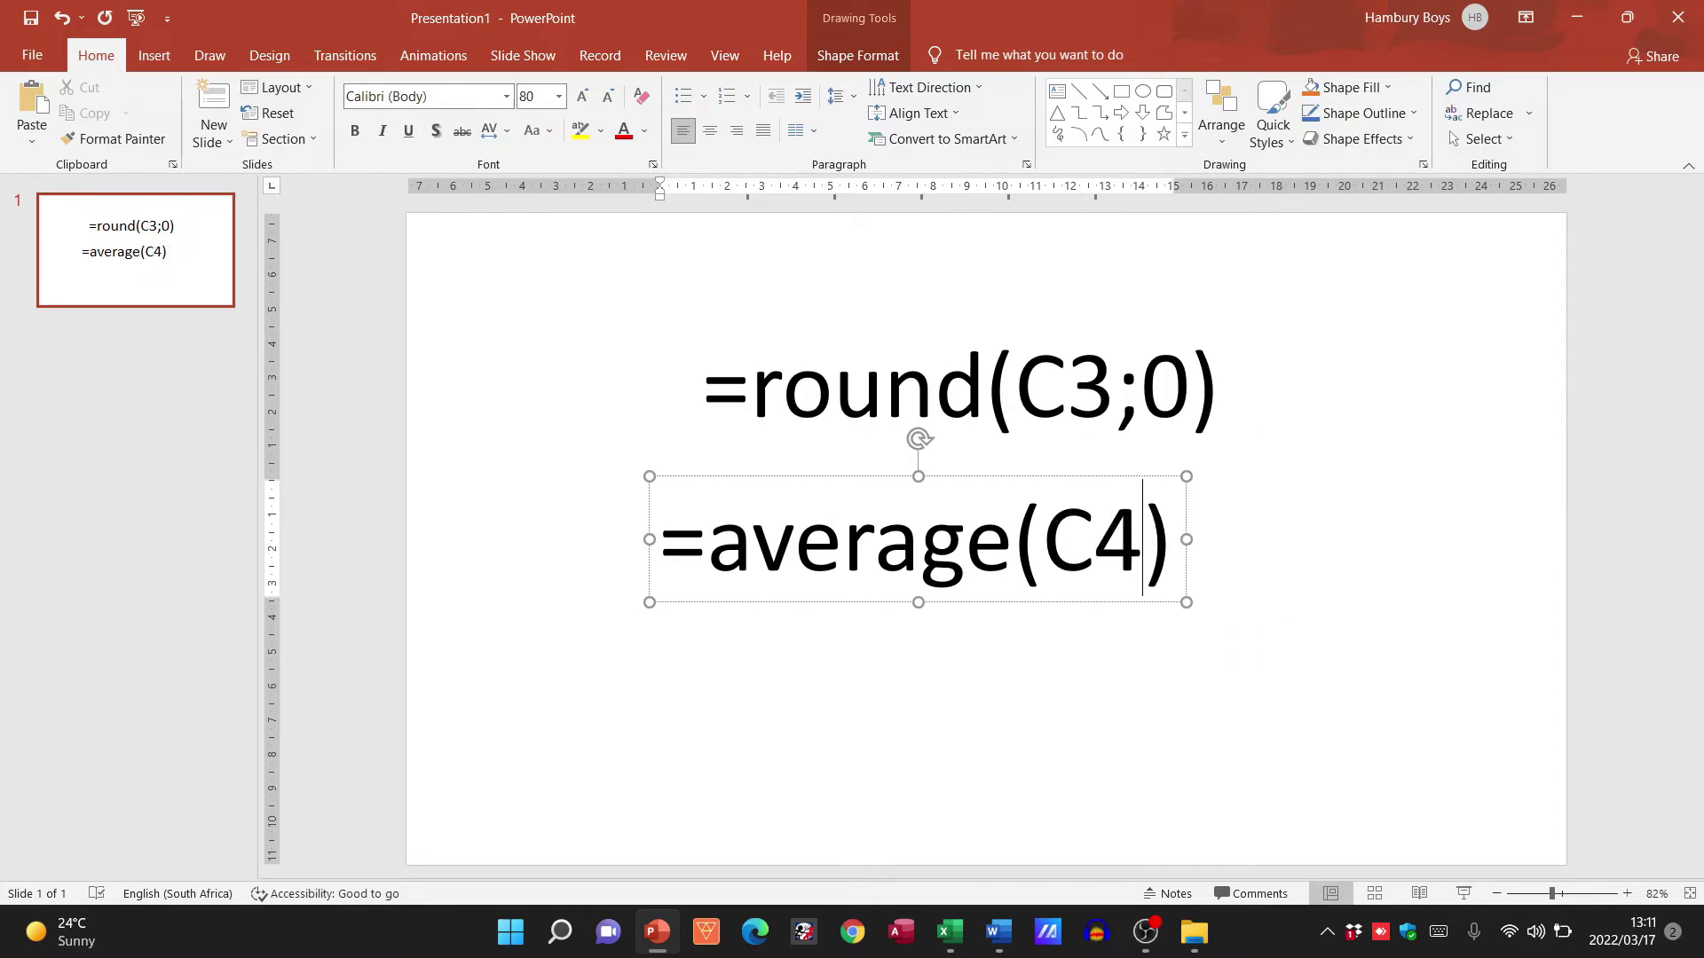
left_click_drag(1094, 480, 1130, 510)
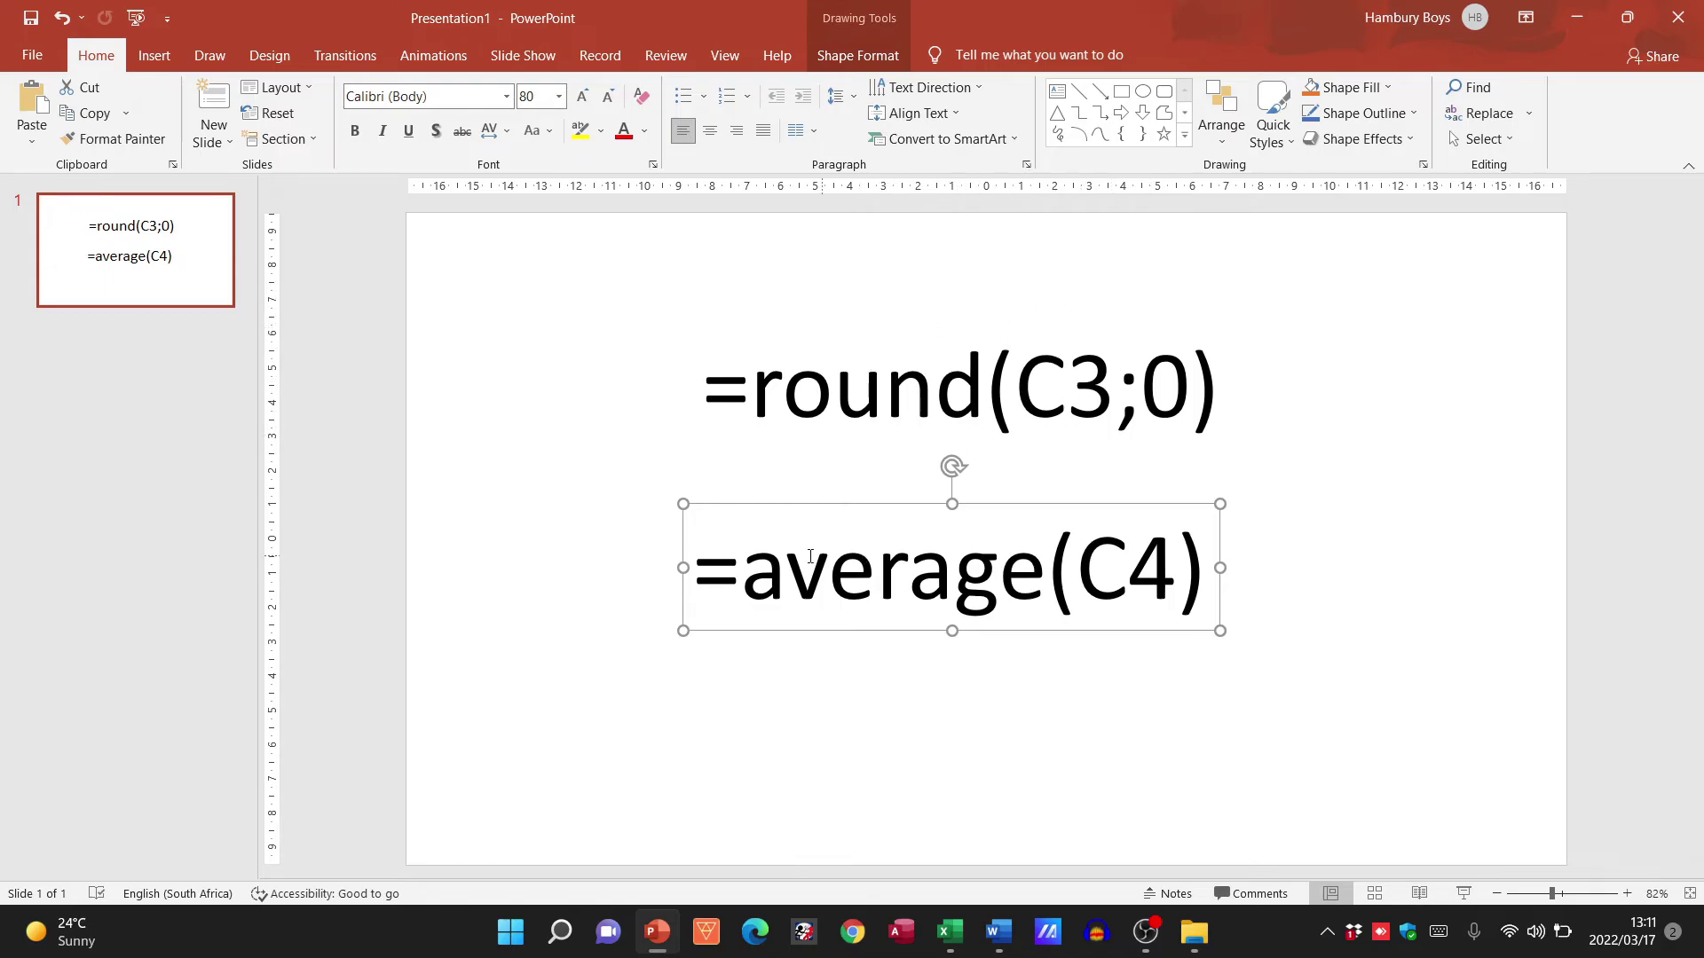
Step: Wrap the lower line as =round(average(C4);0), centre it, and bring Excel back
left_click(753, 564)
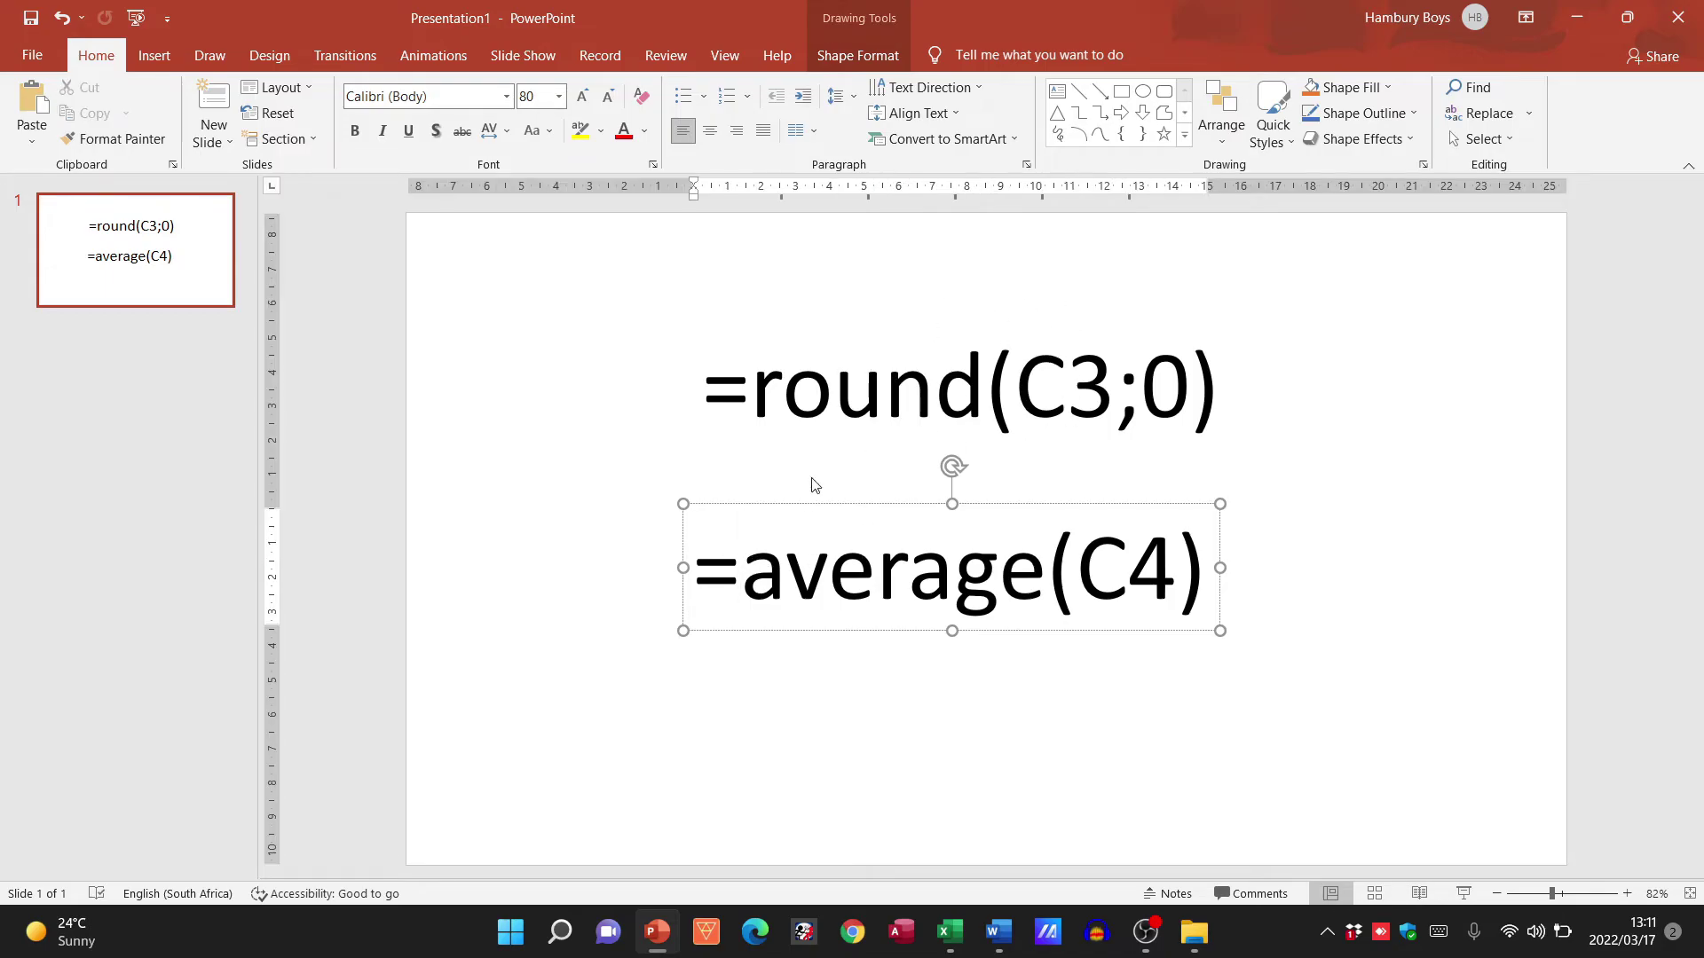
type("round")
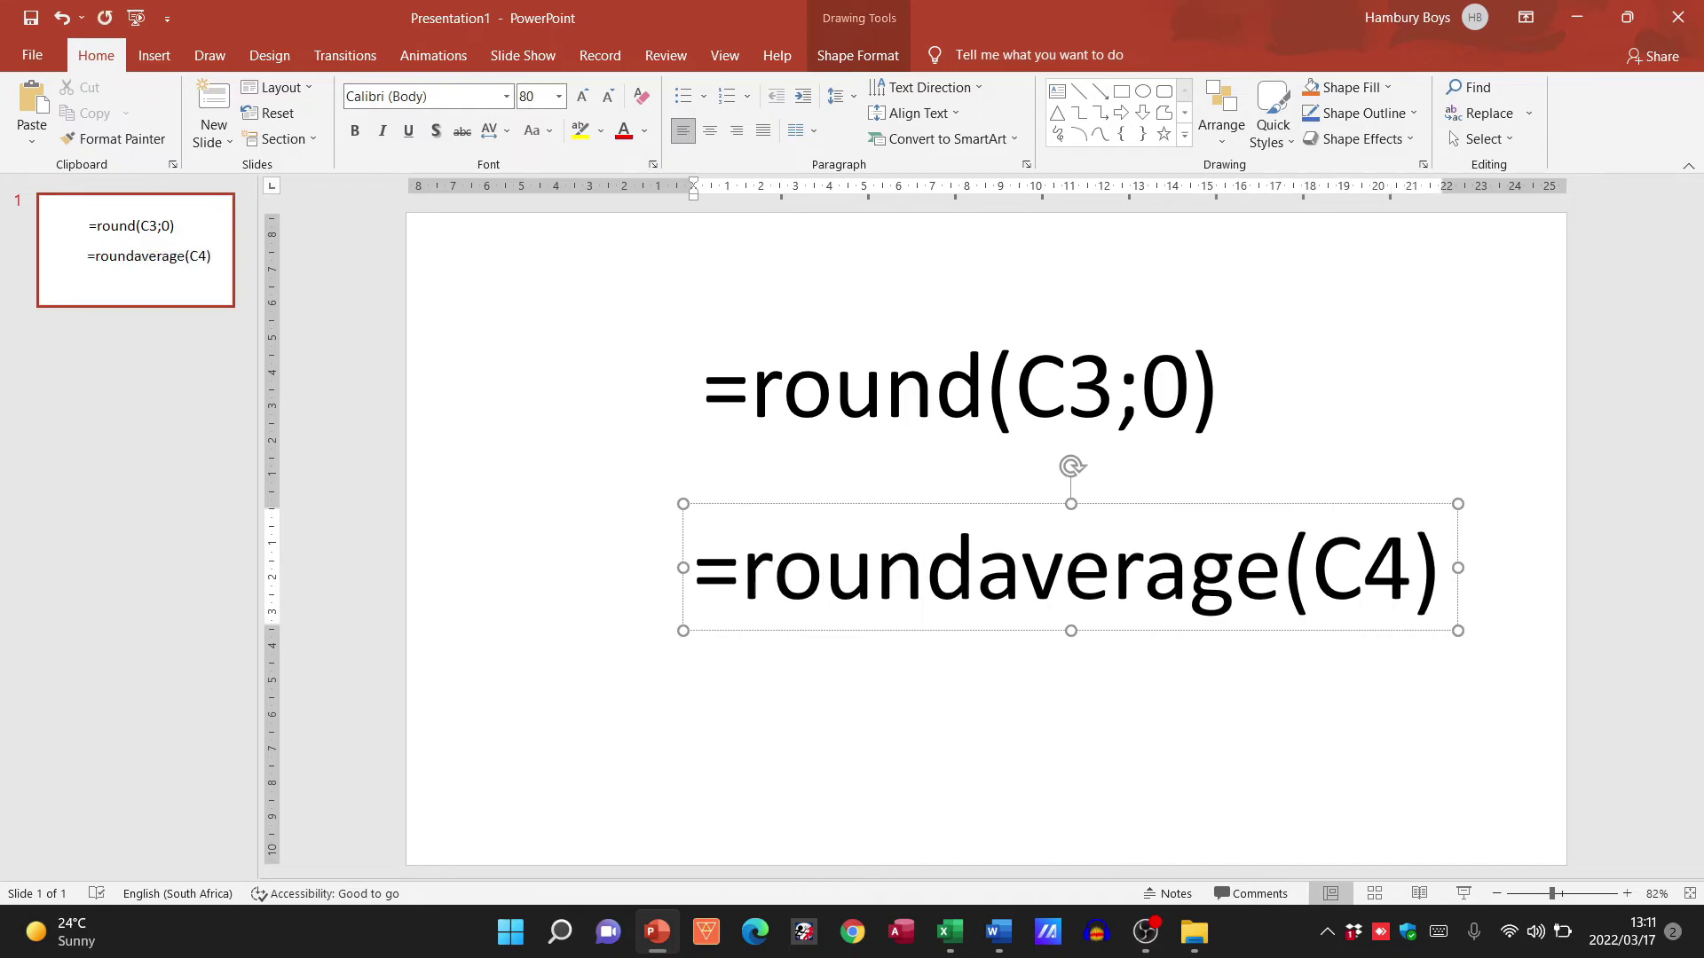
type("(")
left_click_drag(1139, 504, 991, 512)
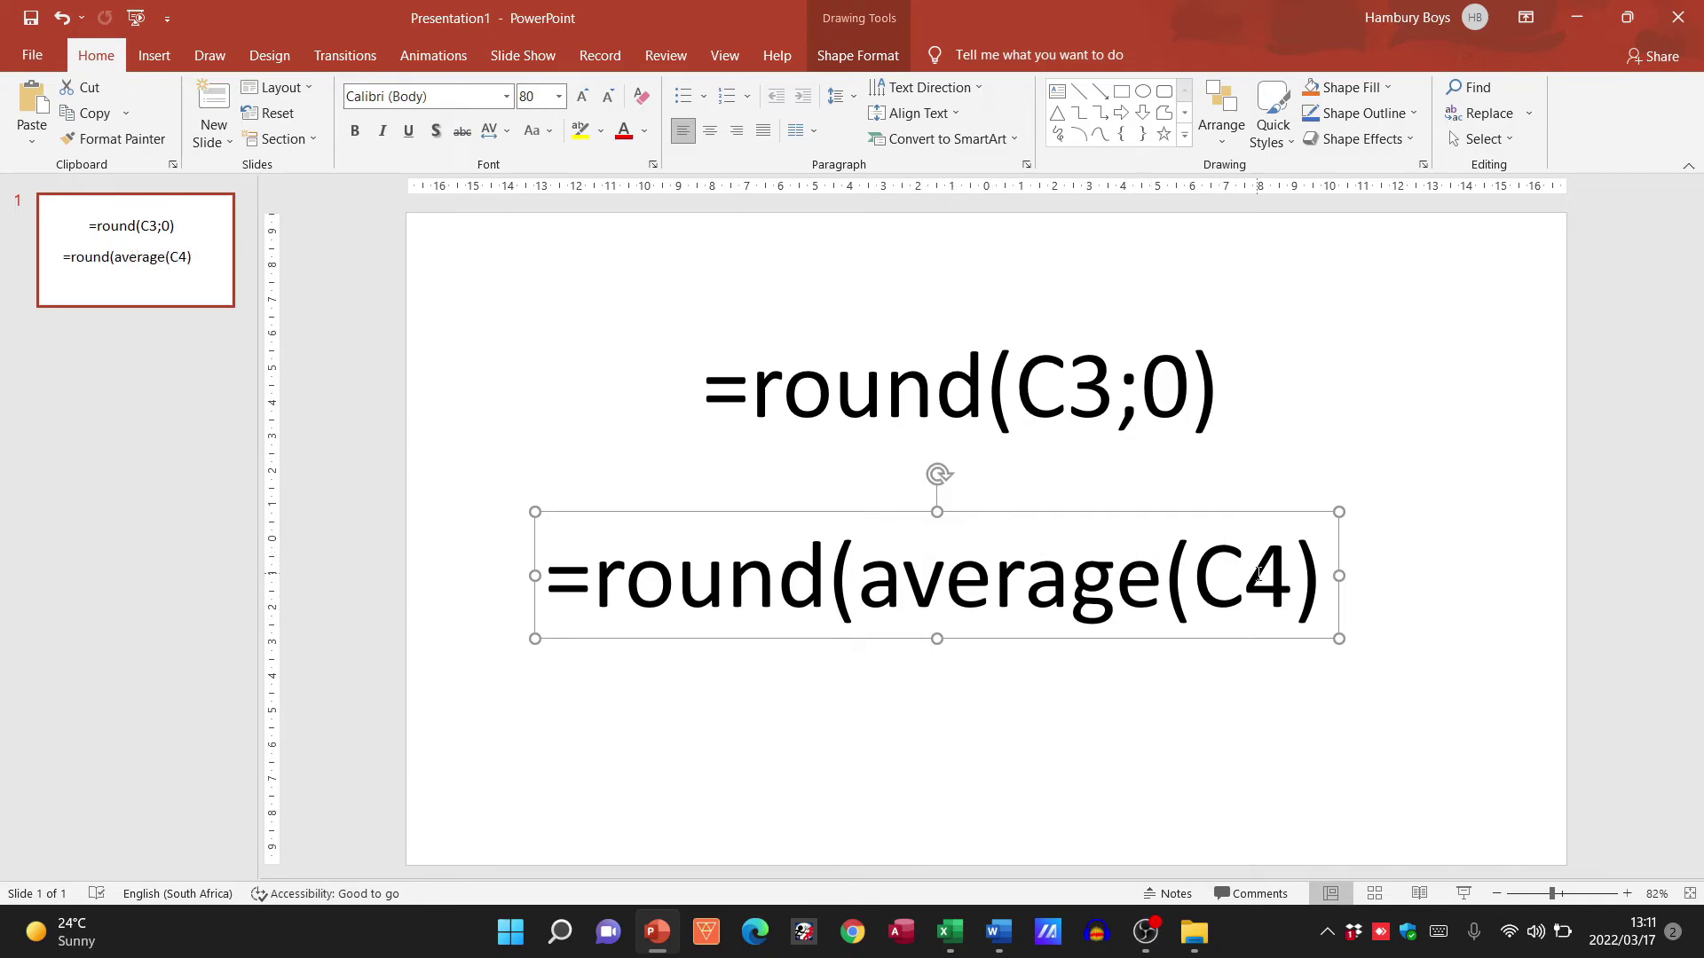
left_click(1322, 579)
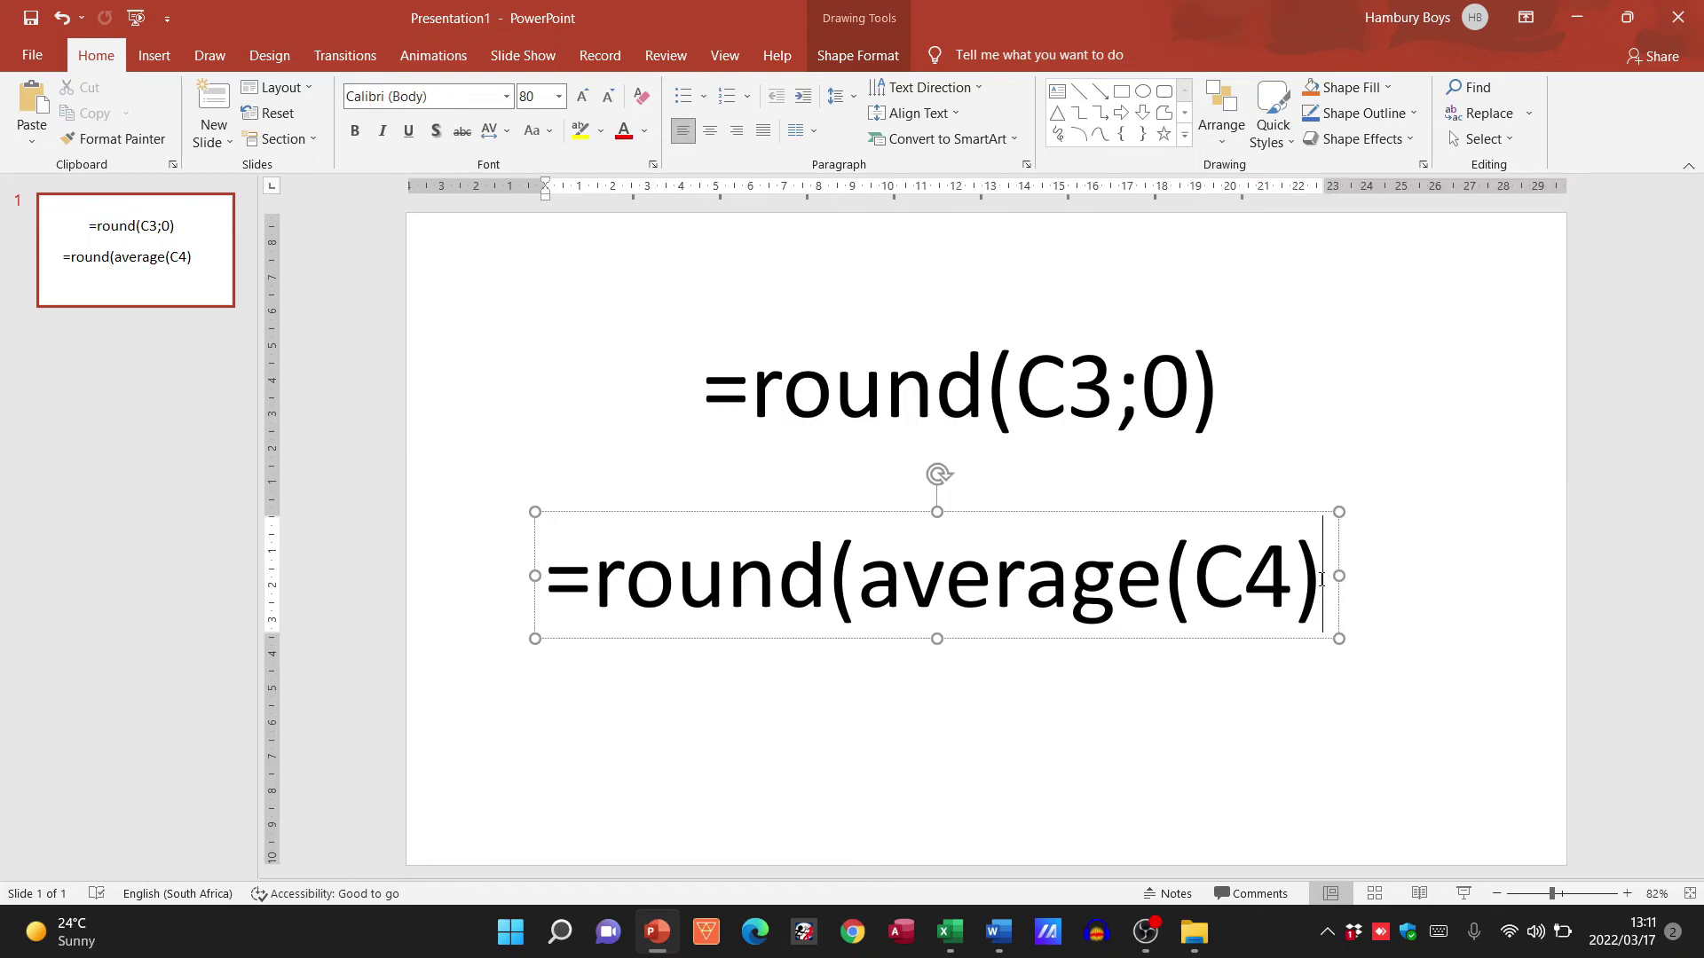
type(";")
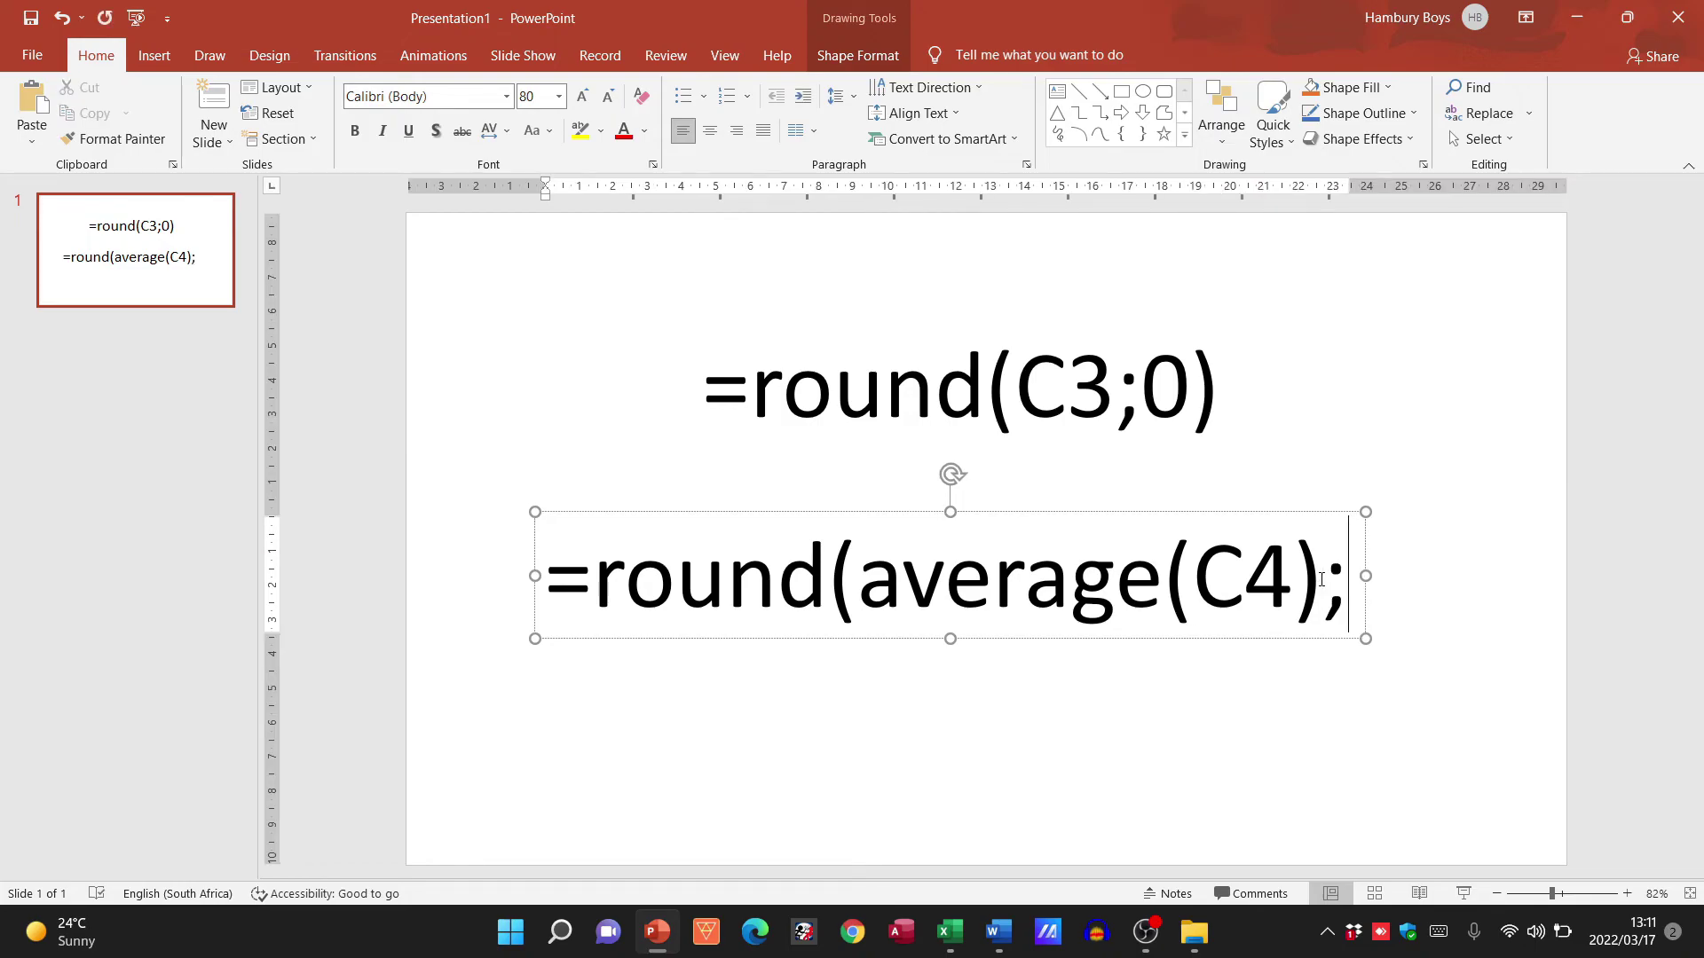
type("0)")
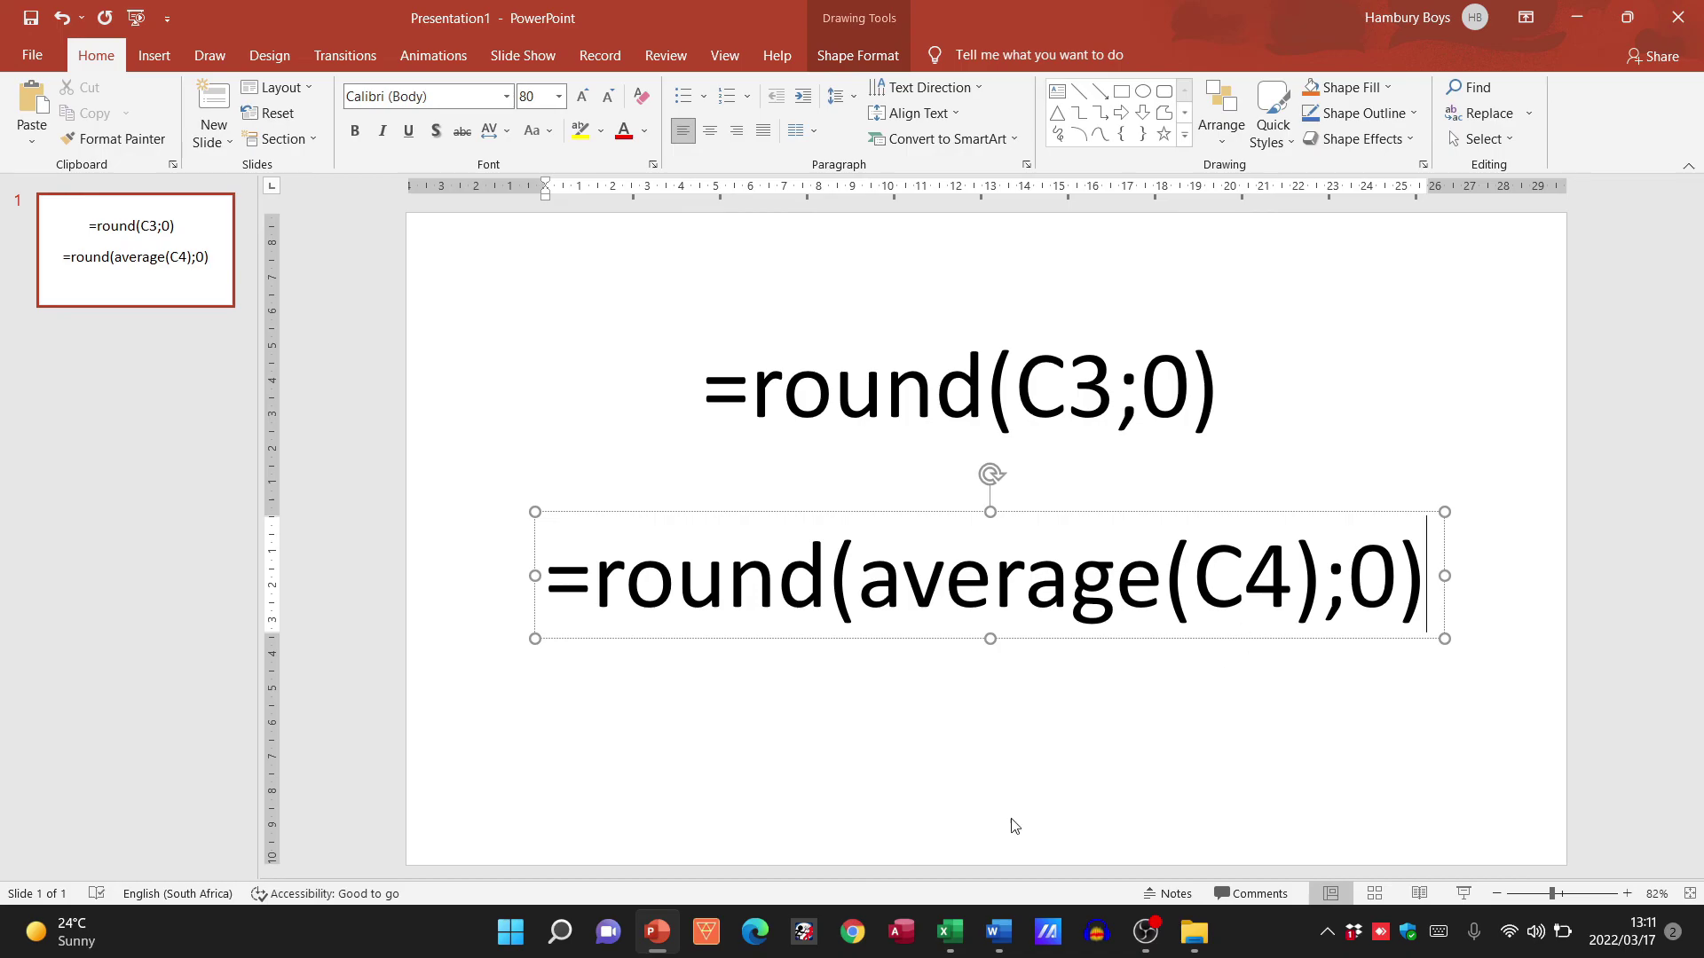
left_click(966, 933)
Step: Select H10 and open its =ROUND(C3; 0) formula in edit mode
left_click(728, 613)
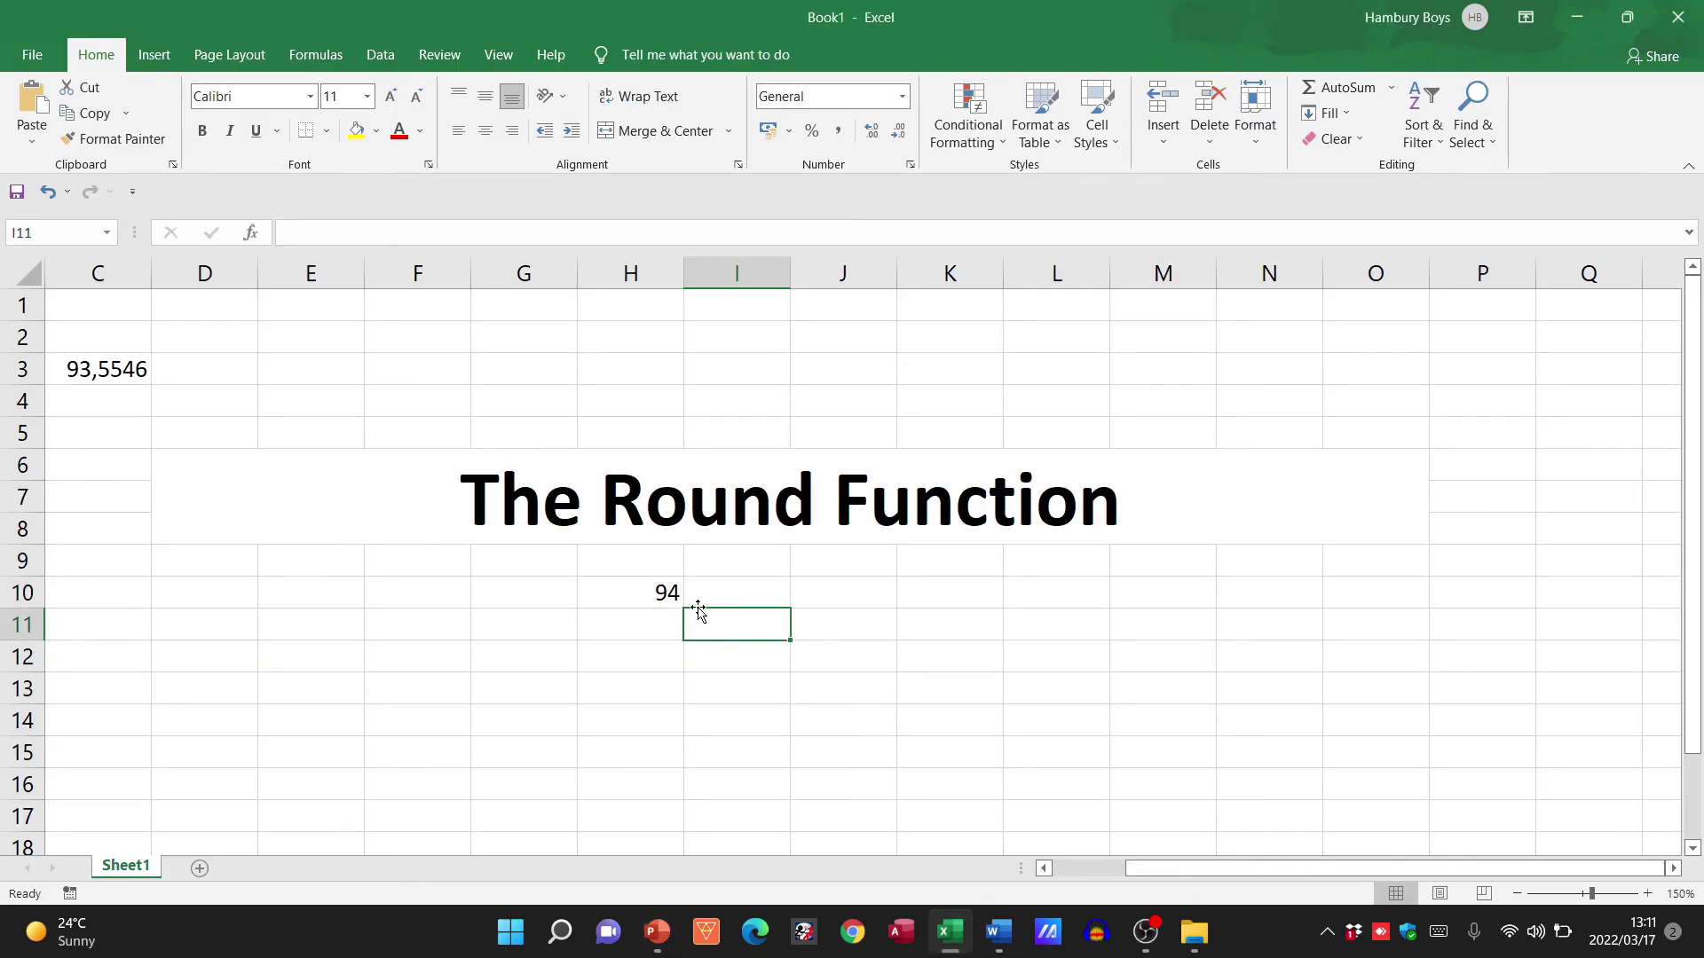
left_click(667, 599)
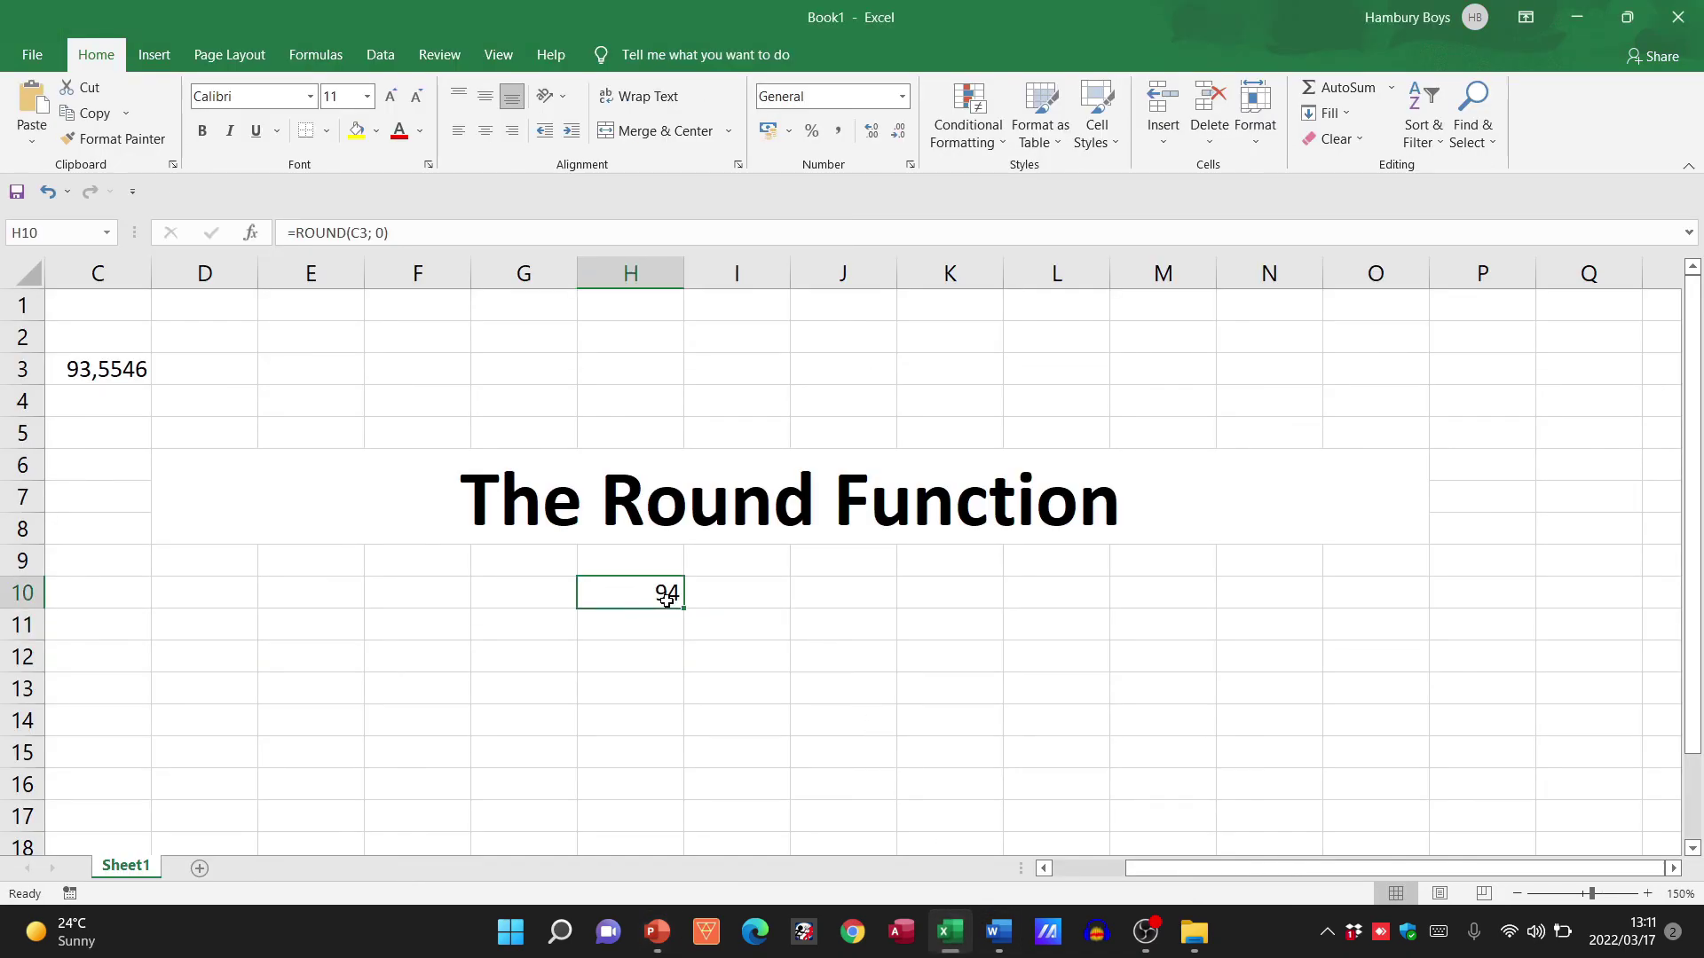
double_click(667, 599)
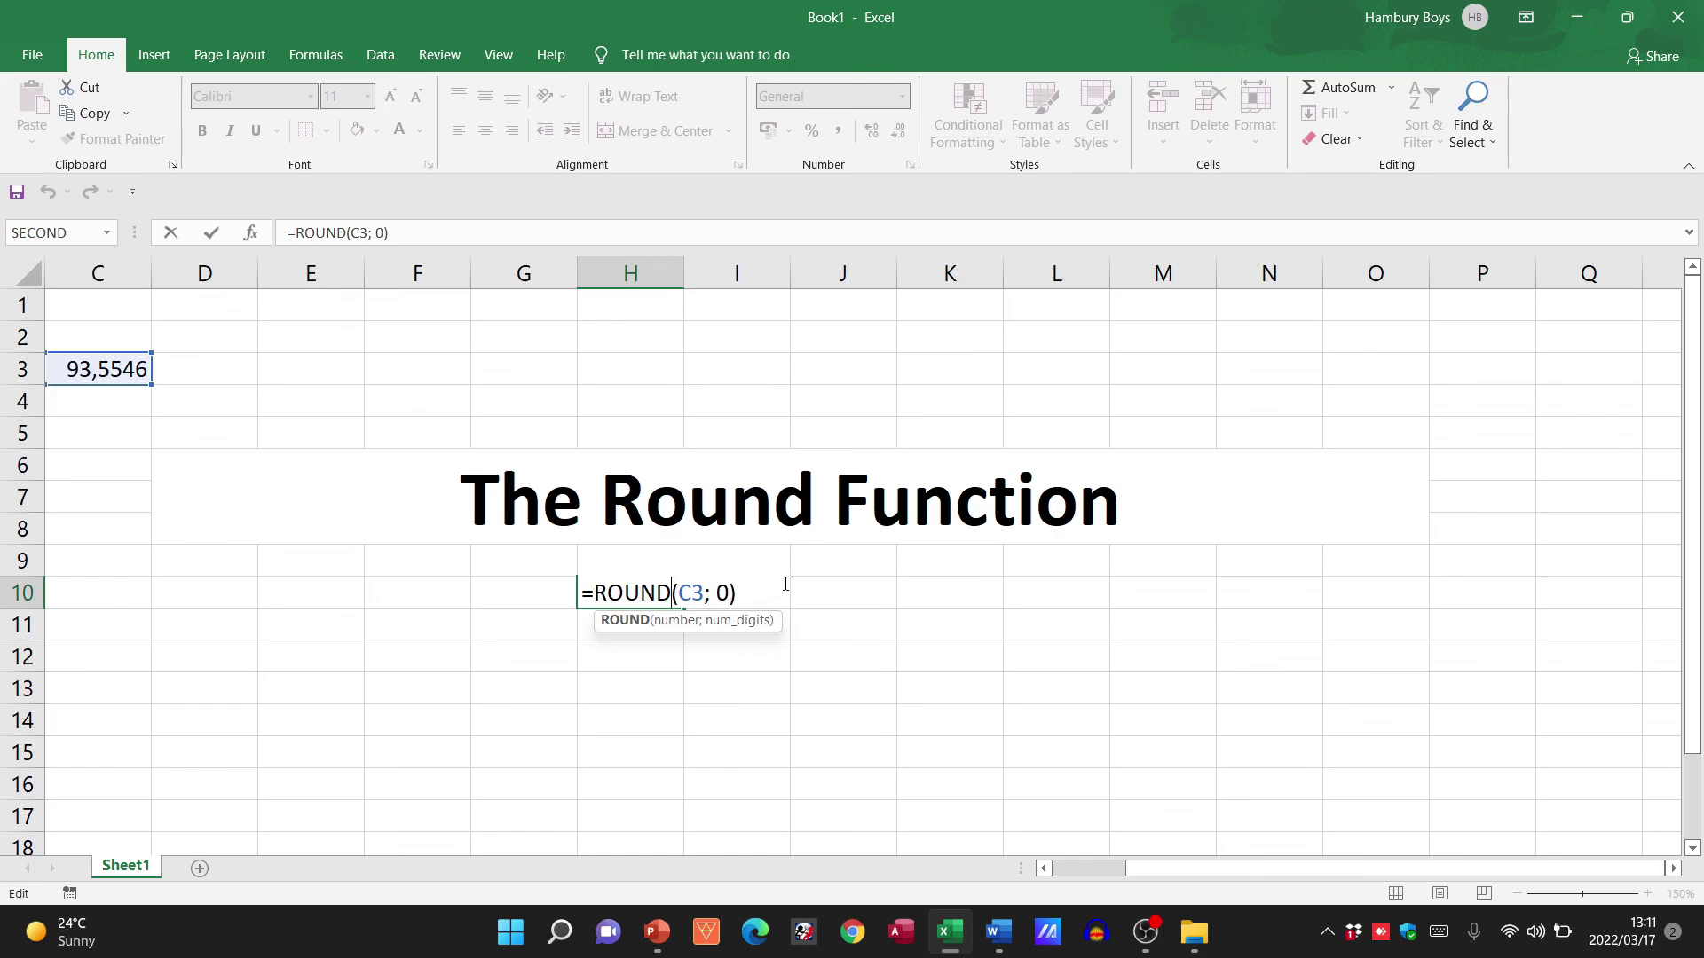